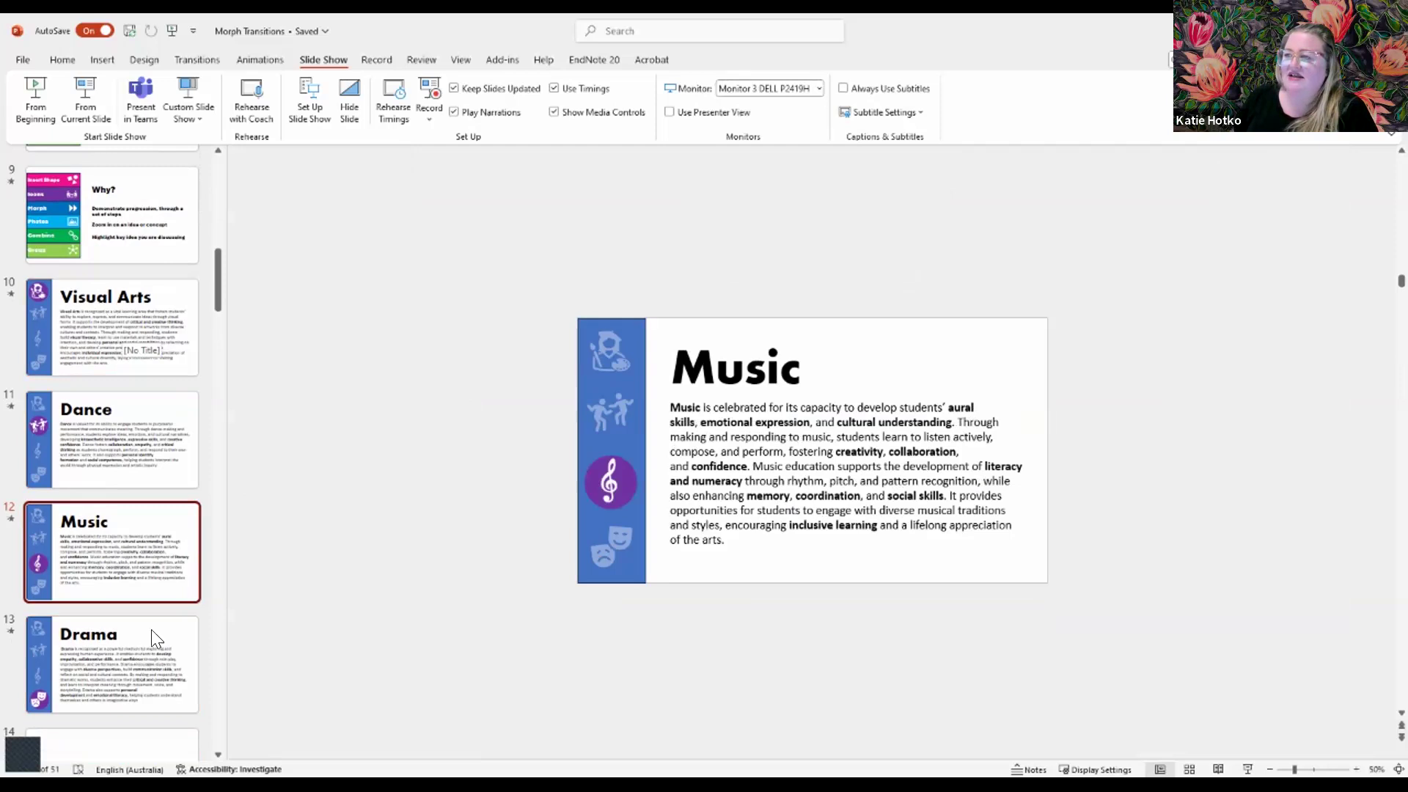
- Insert a new slide directly after the Drama slide
click(111, 305)
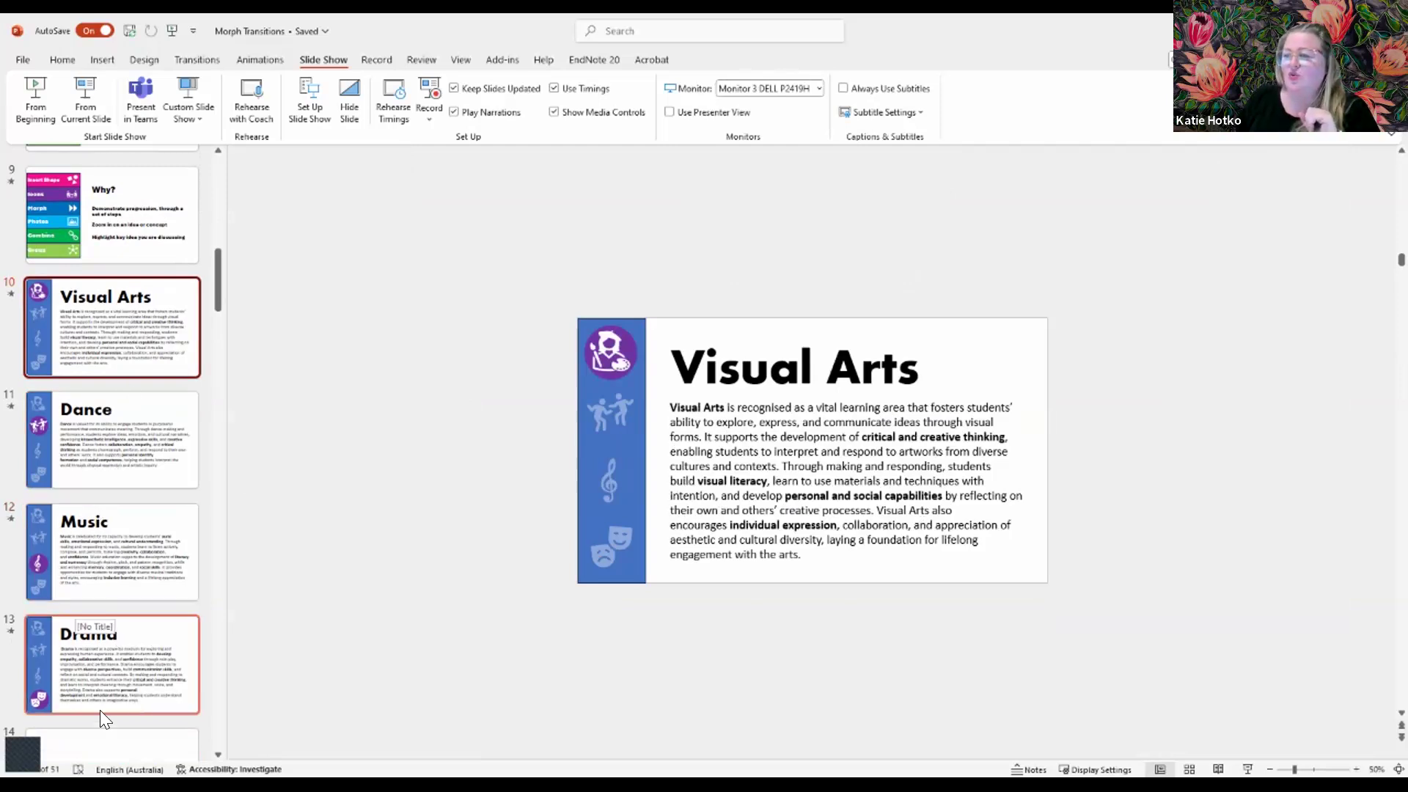
scroll(100, 710, down, 5)
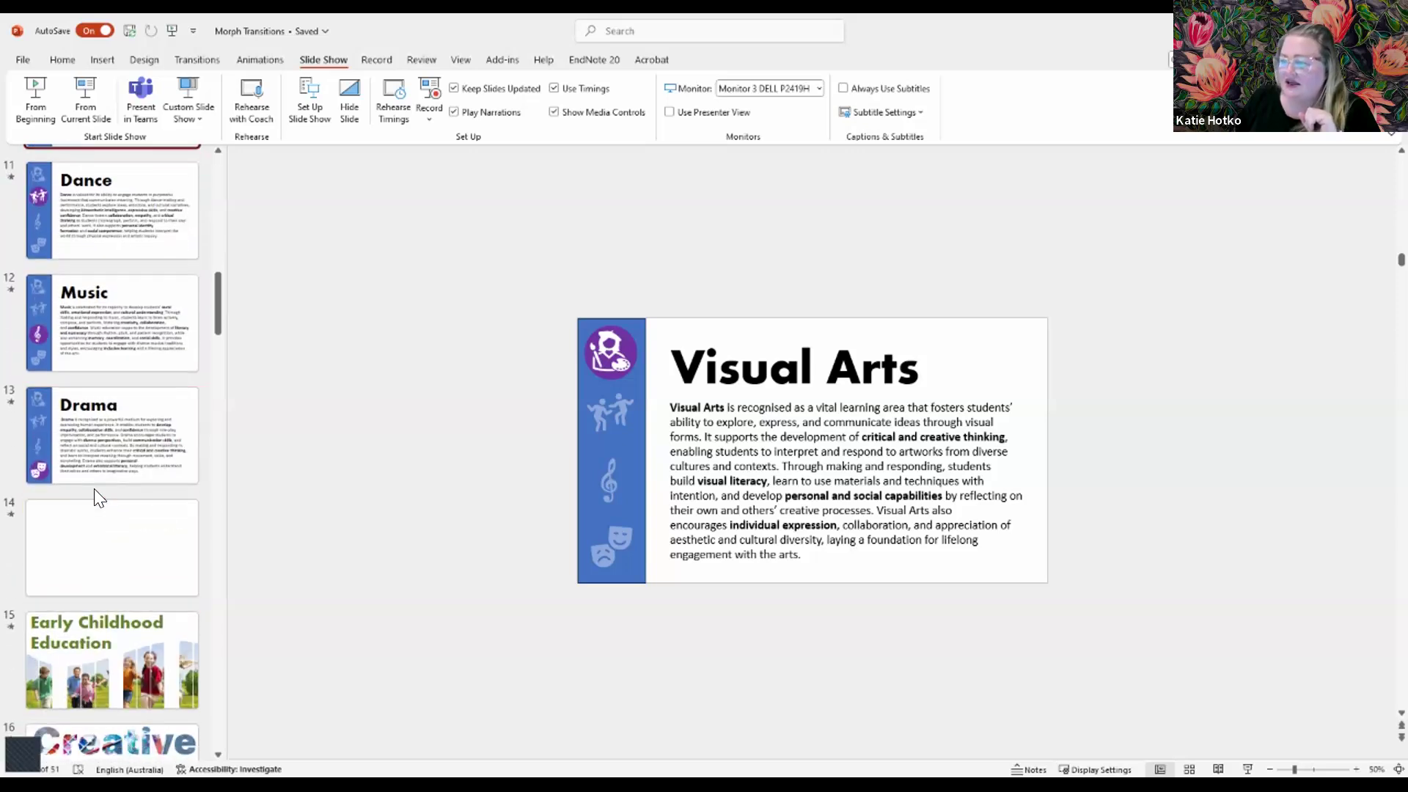
click(94, 489)
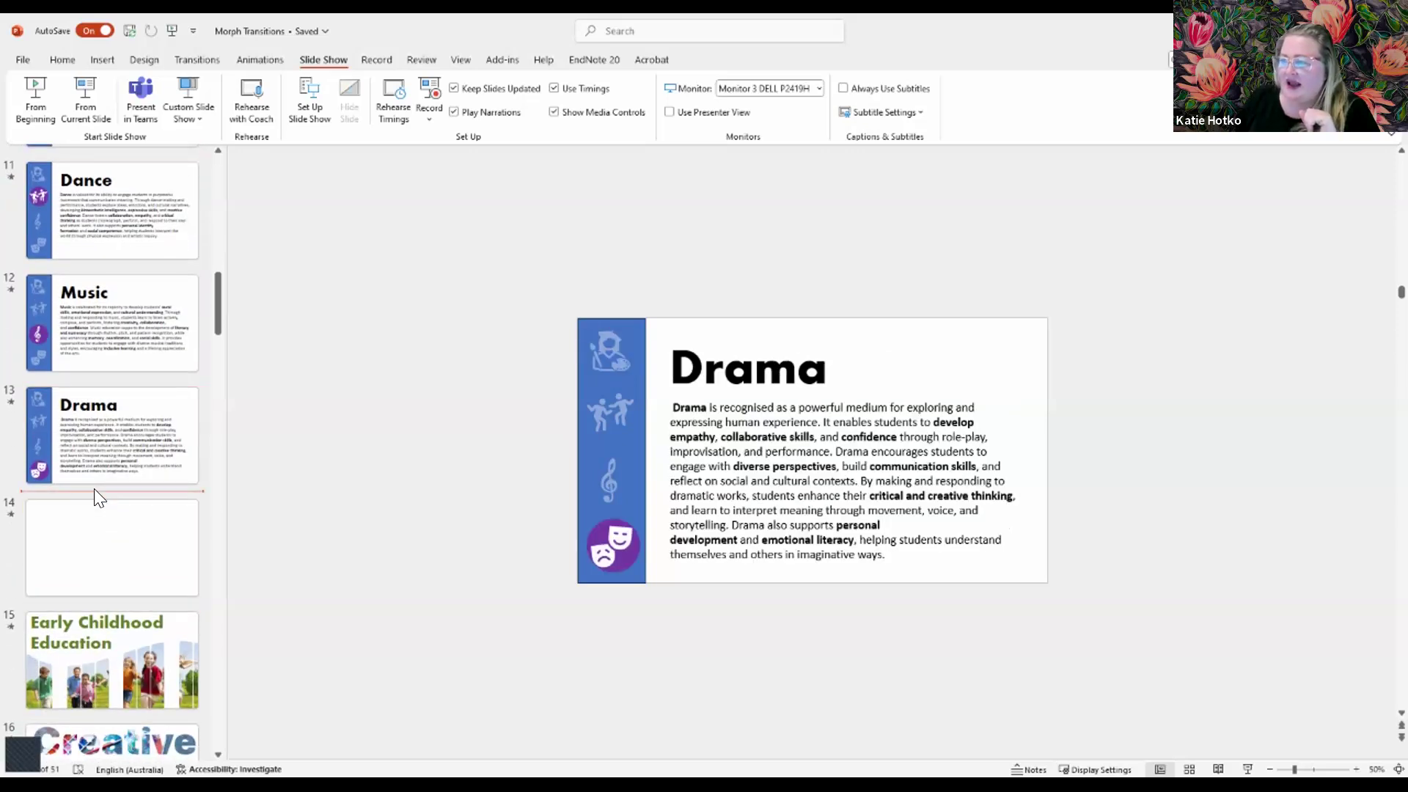
right_click(93, 488)
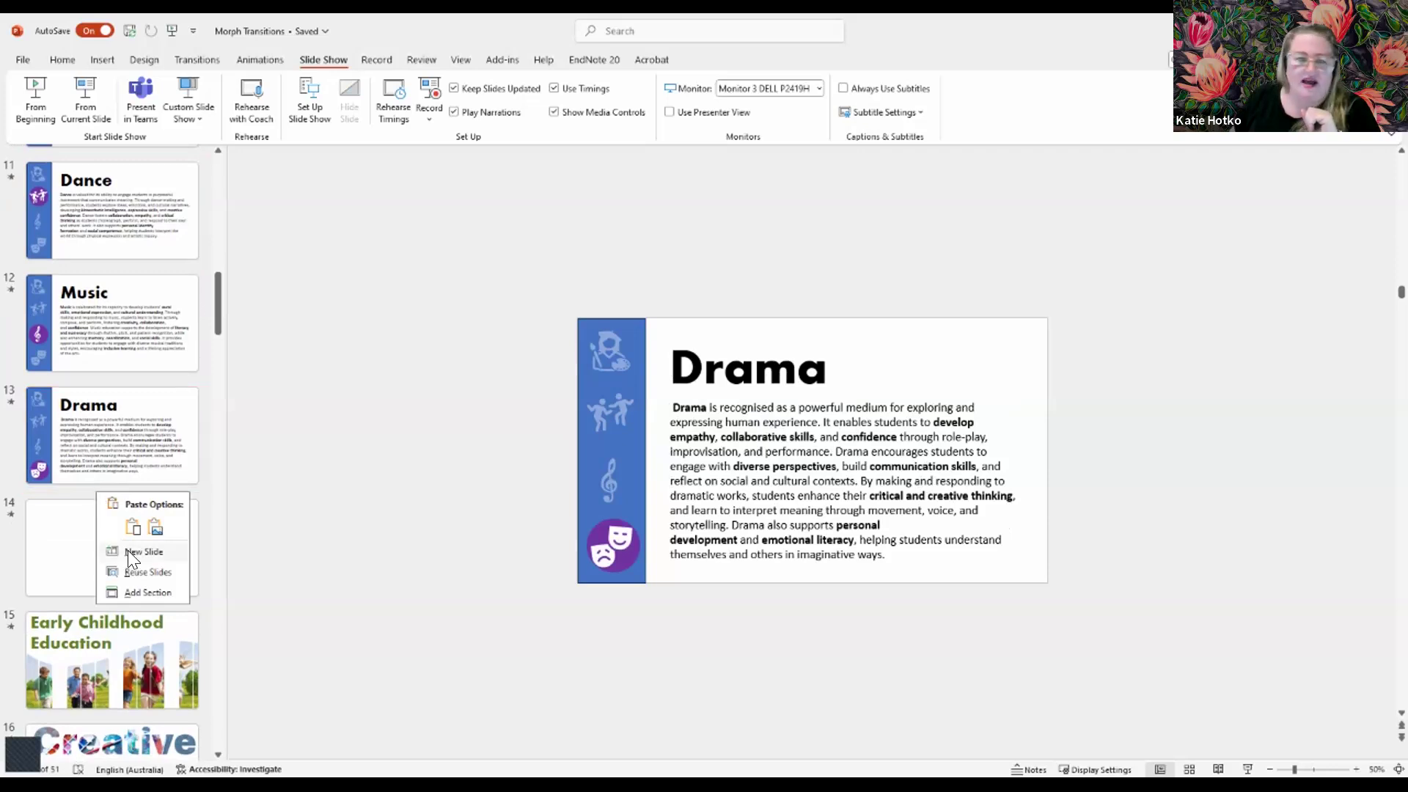
click(75, 487)
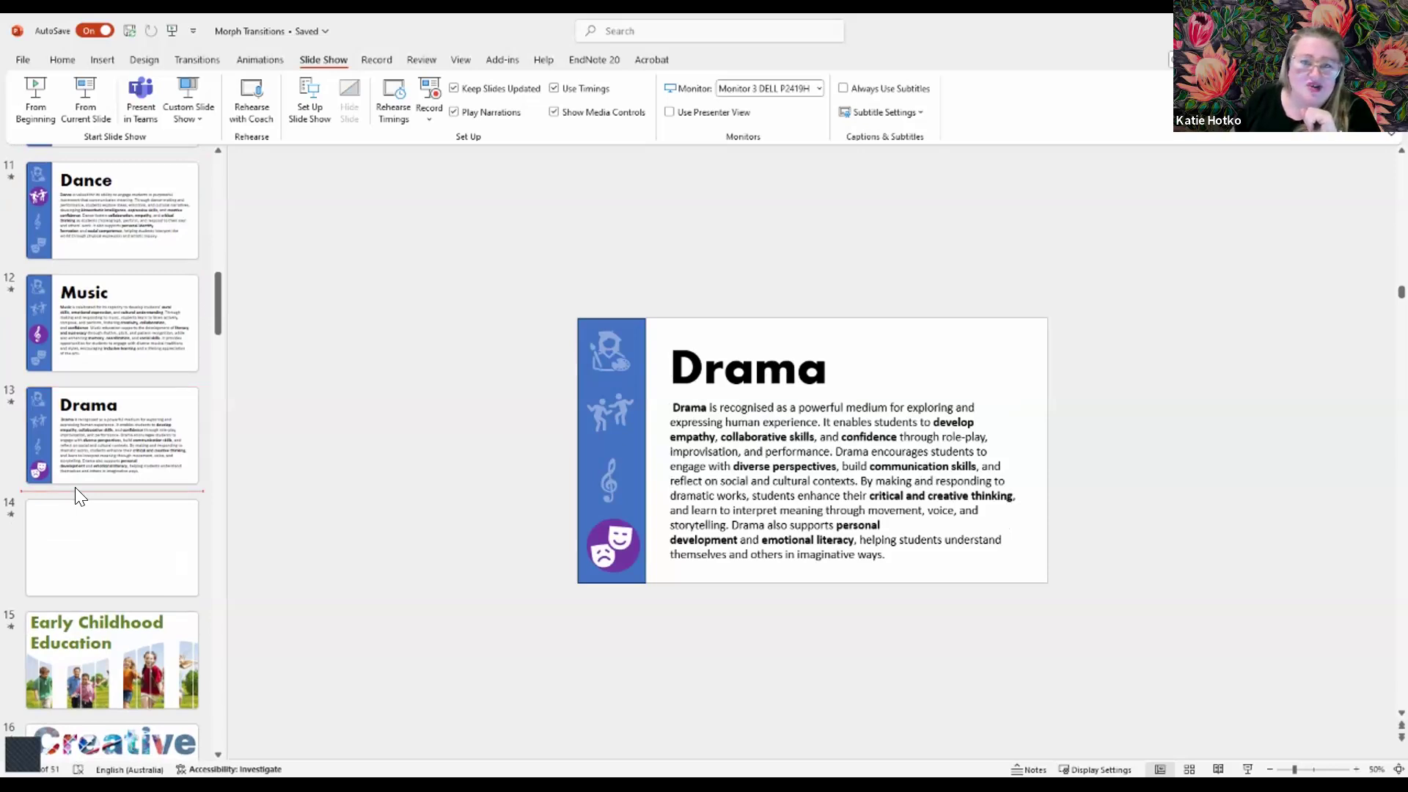
right_click(75, 487)
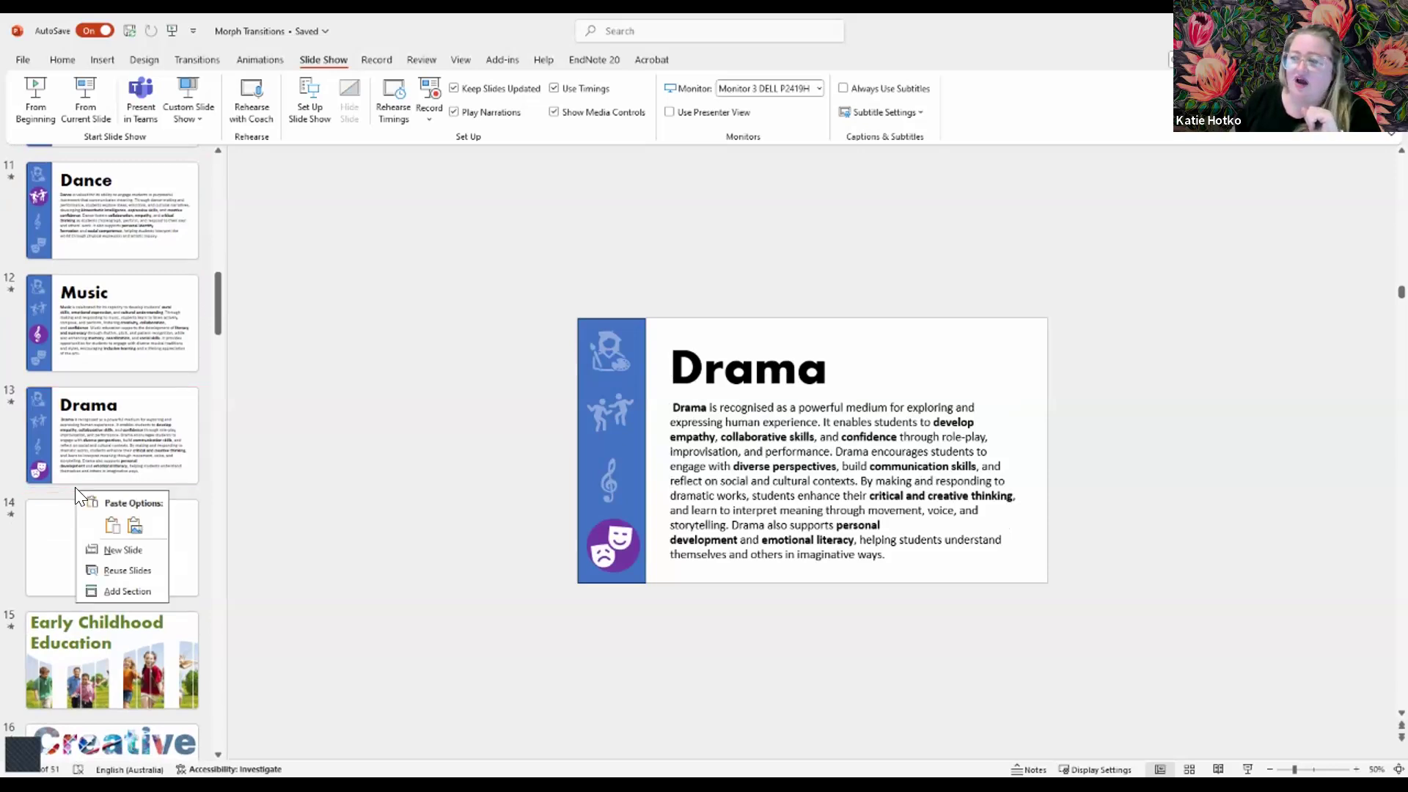
click(107, 551)
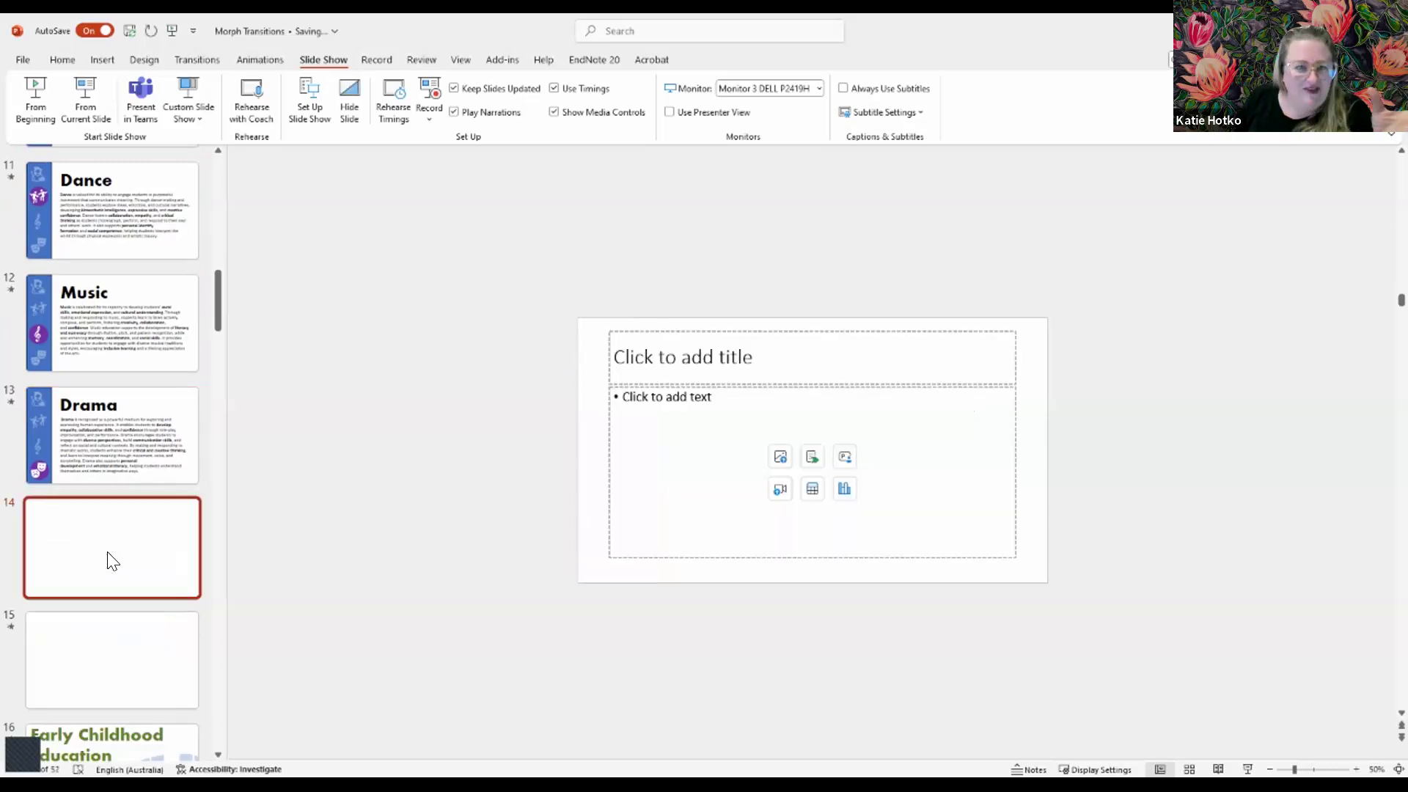
- Insert a slide with the Blank layout directly after the Drama slide
click(81, 489)
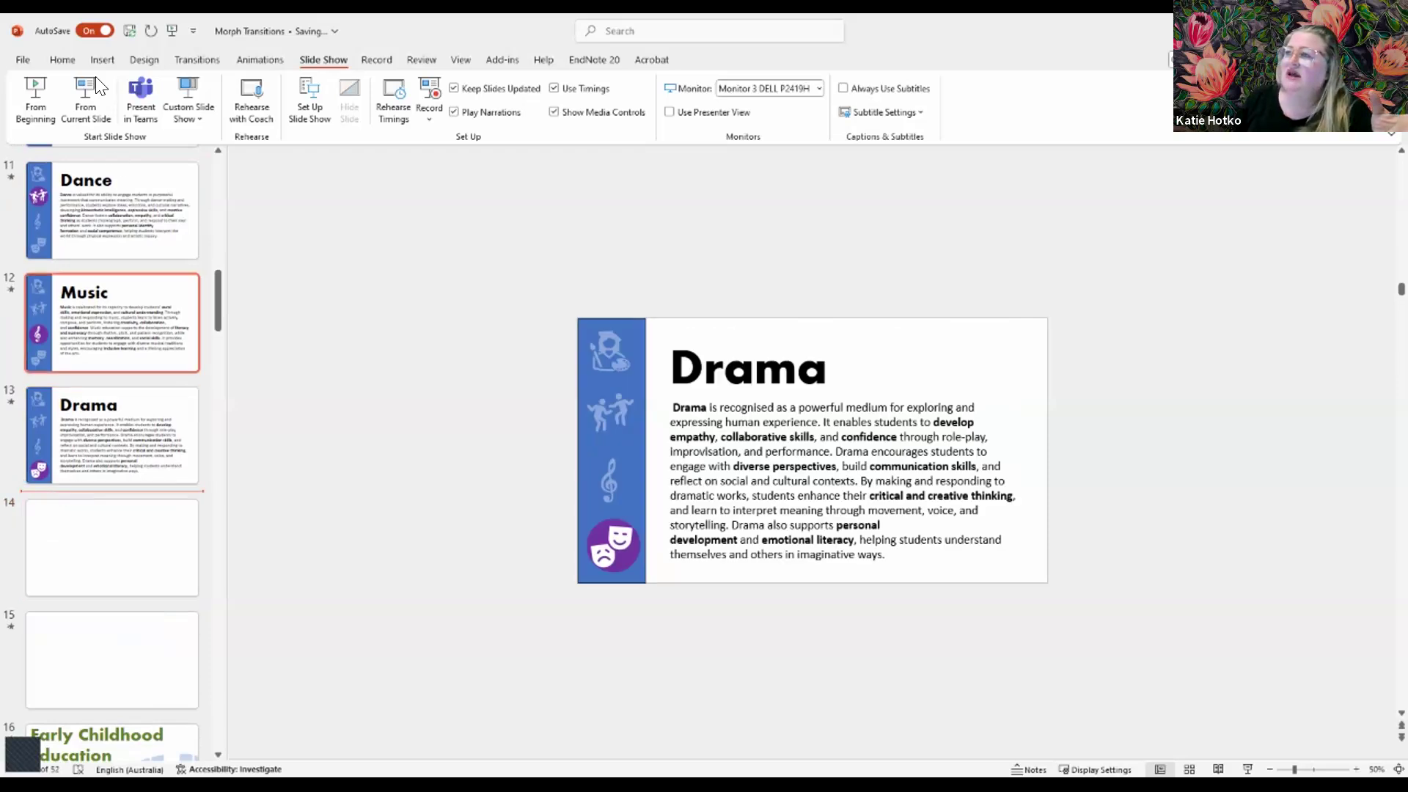
click(80, 57)
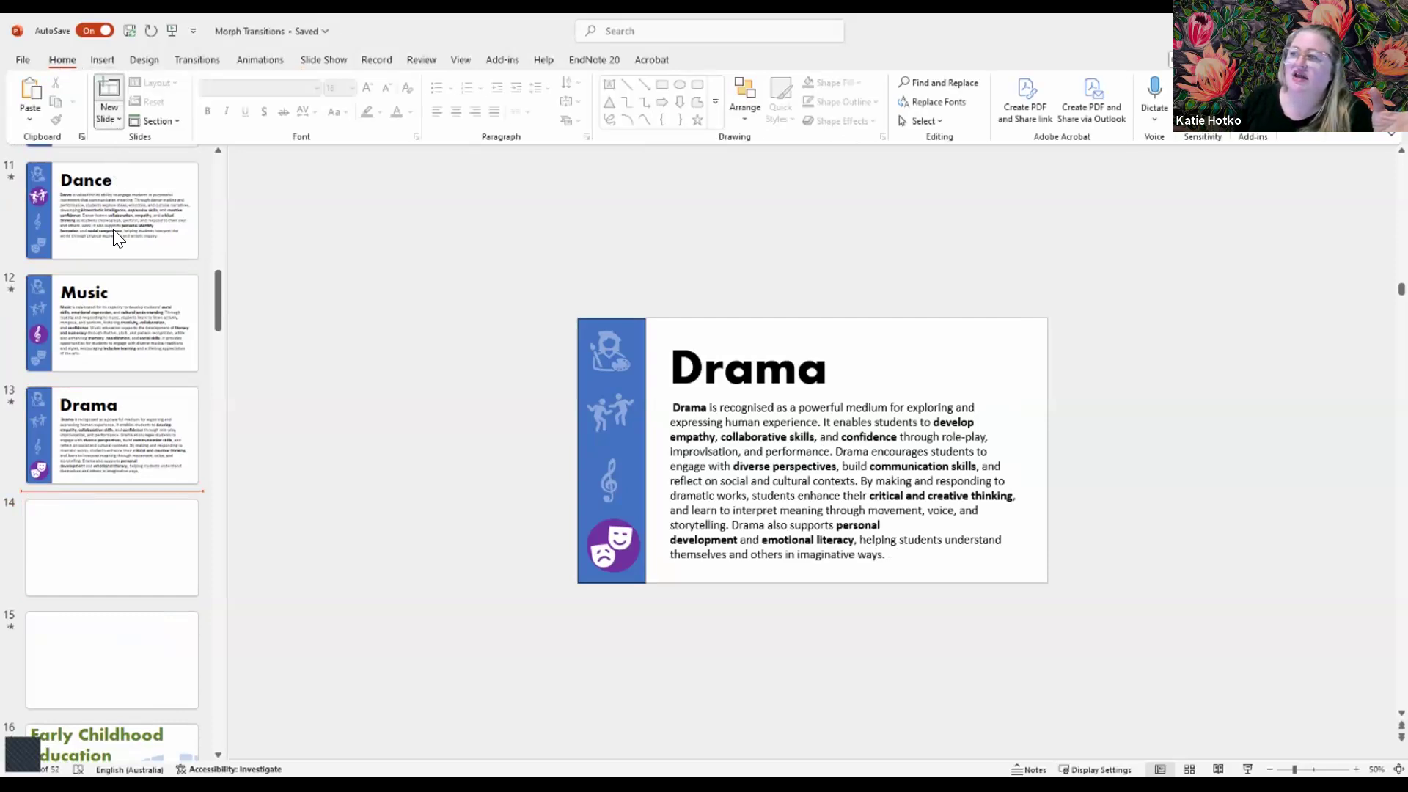
click(113, 121)
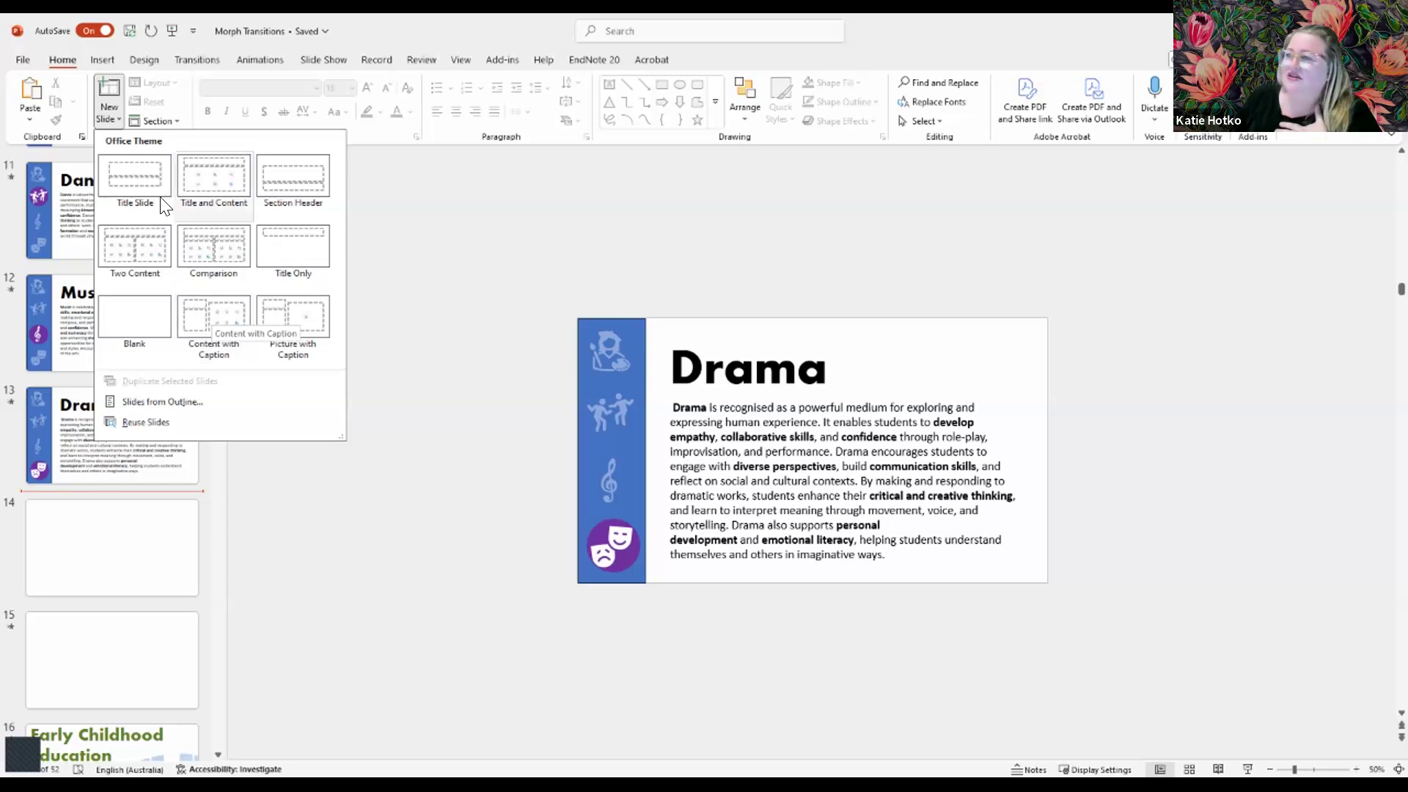
click(135, 320)
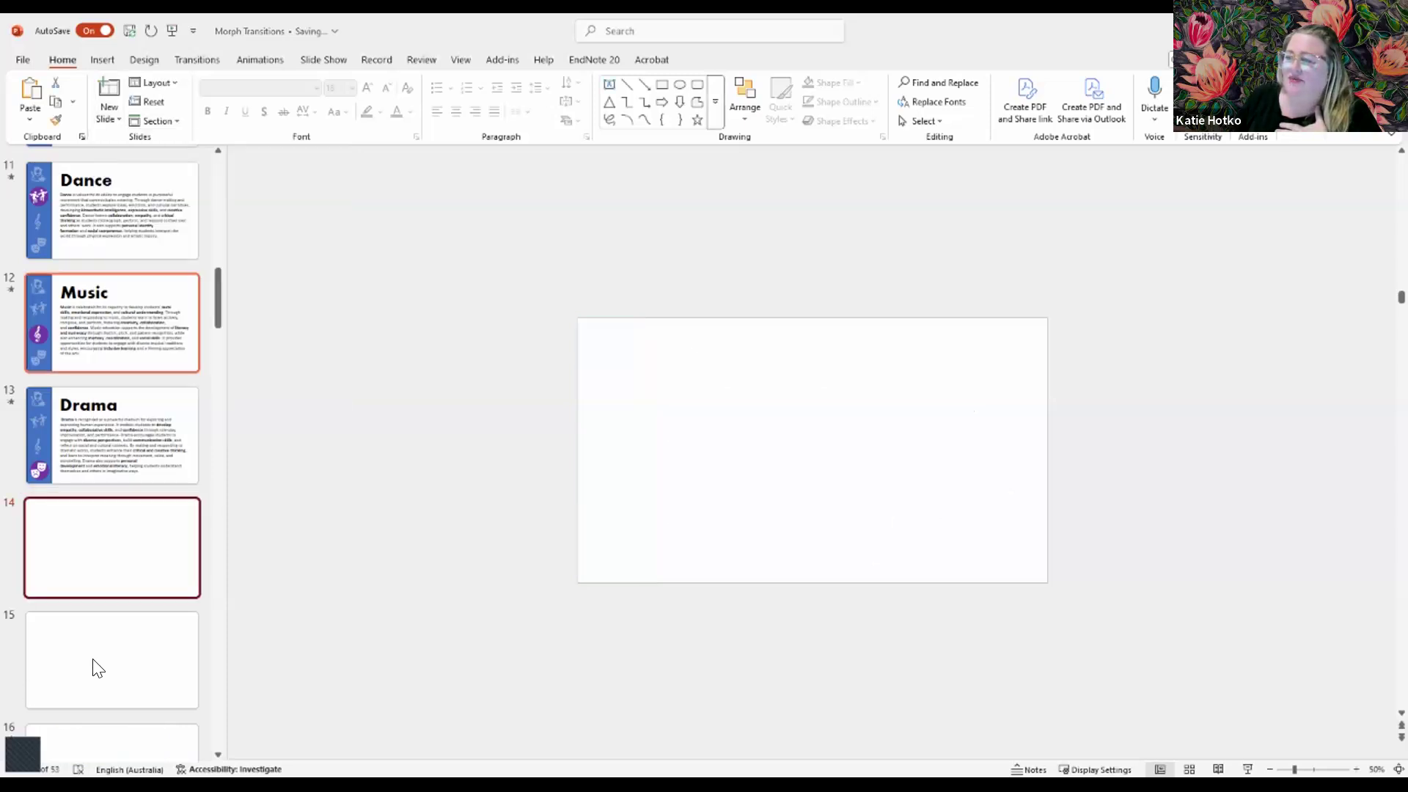
- Delete the surplus title-and-content slide below the new blank slide and undo the extra slide deletion
click(93, 662)
key(Delete)
key(Delete)
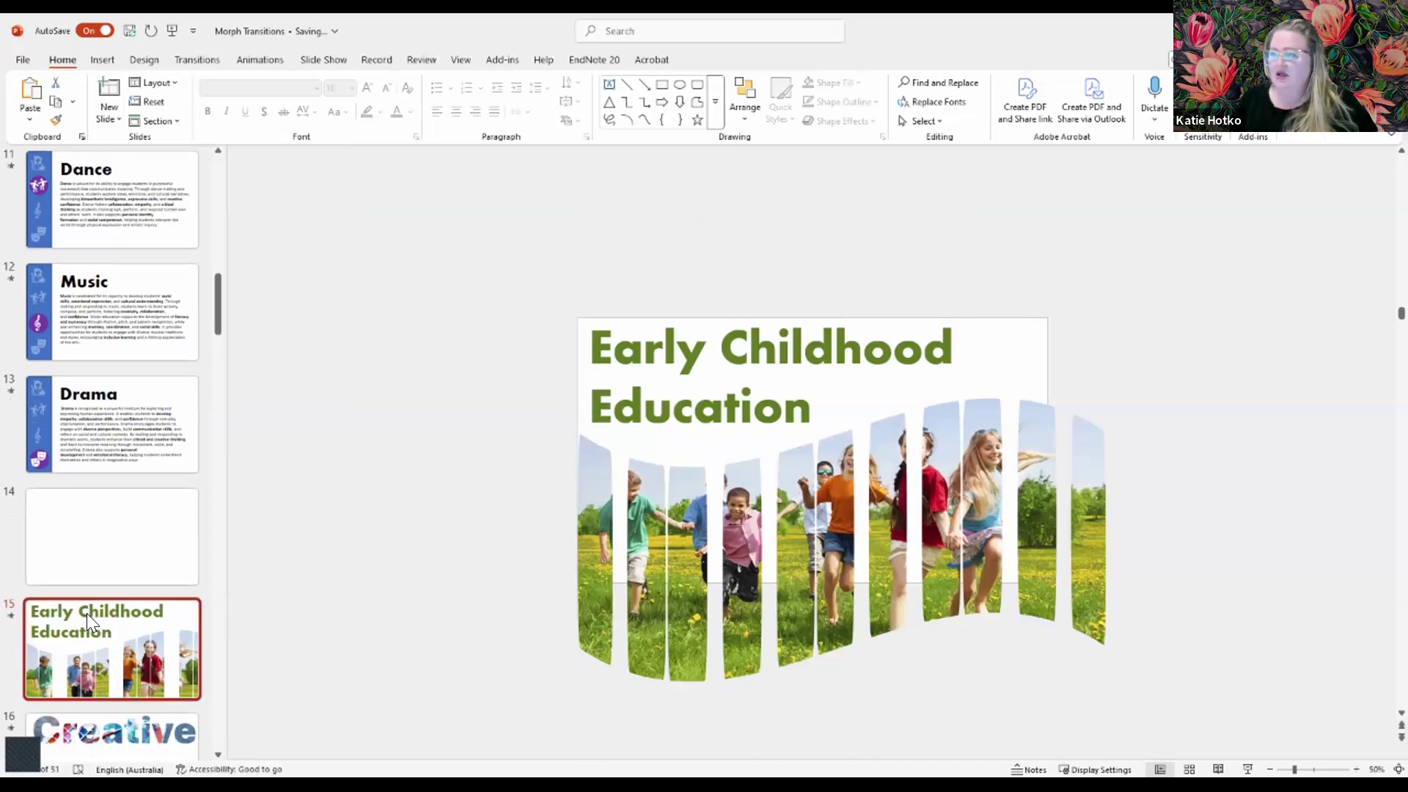
key(ctrl+z)
- Draw a full-height rectangle along the left edge of blank slide 14 and remove its outline
click(94, 546)
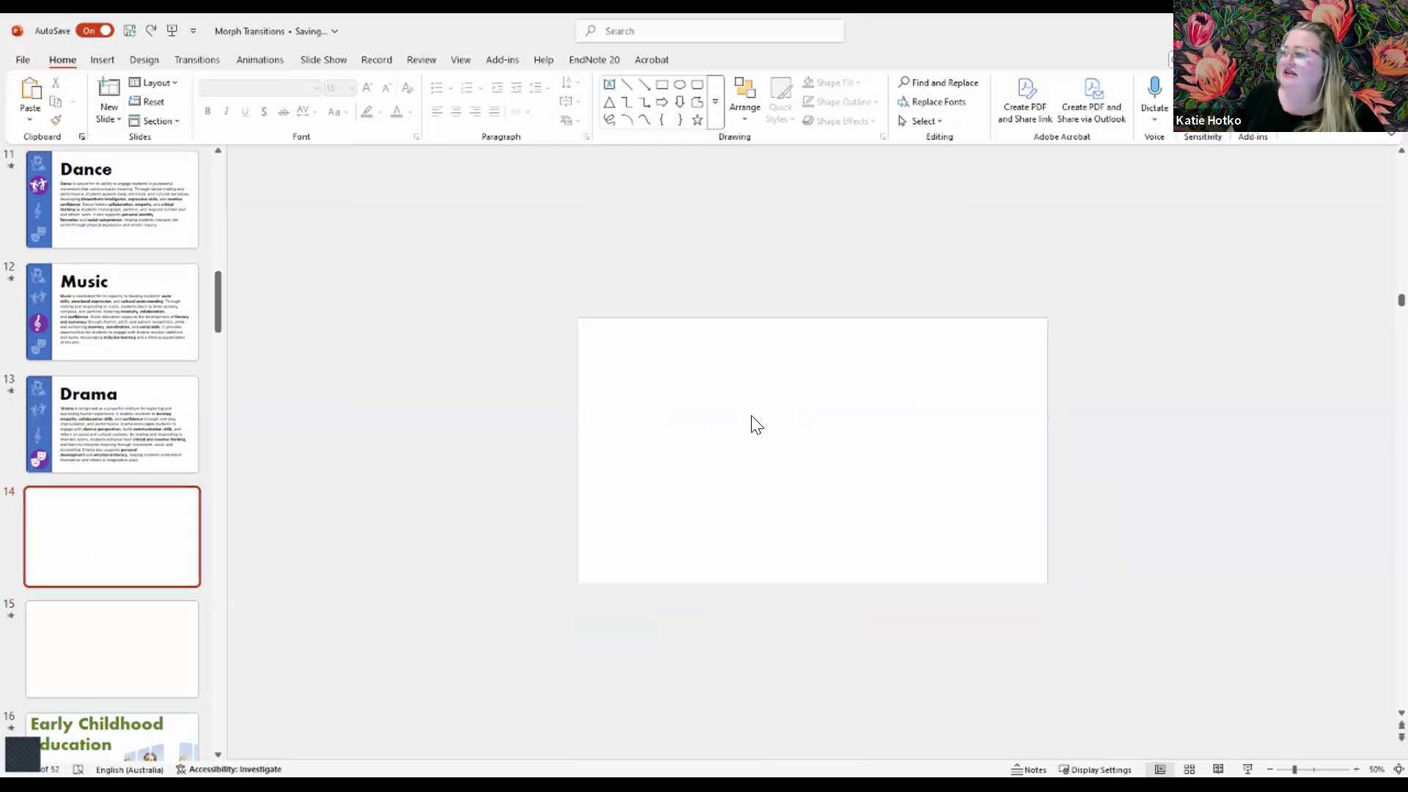
scroll(757, 424, up, 3)
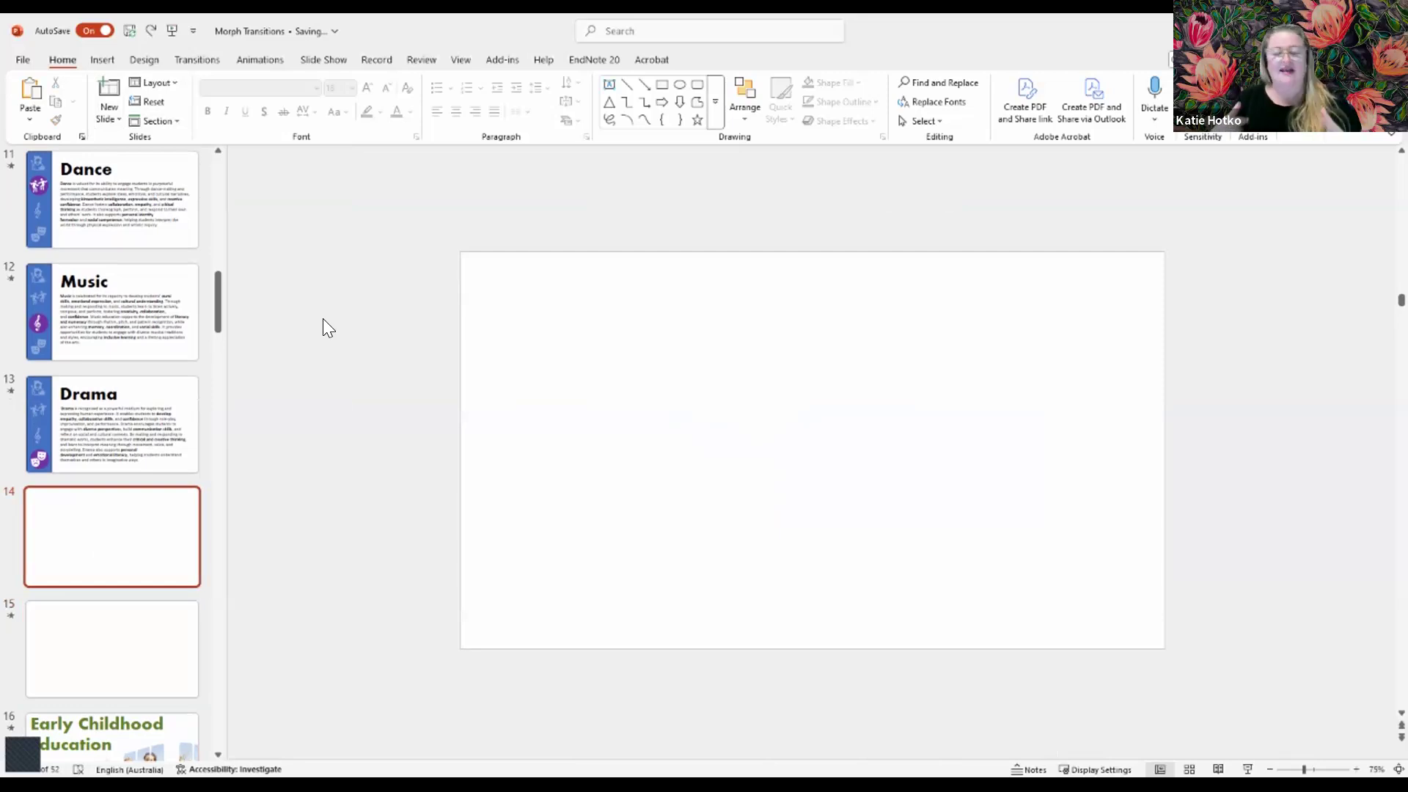
click(101, 62)
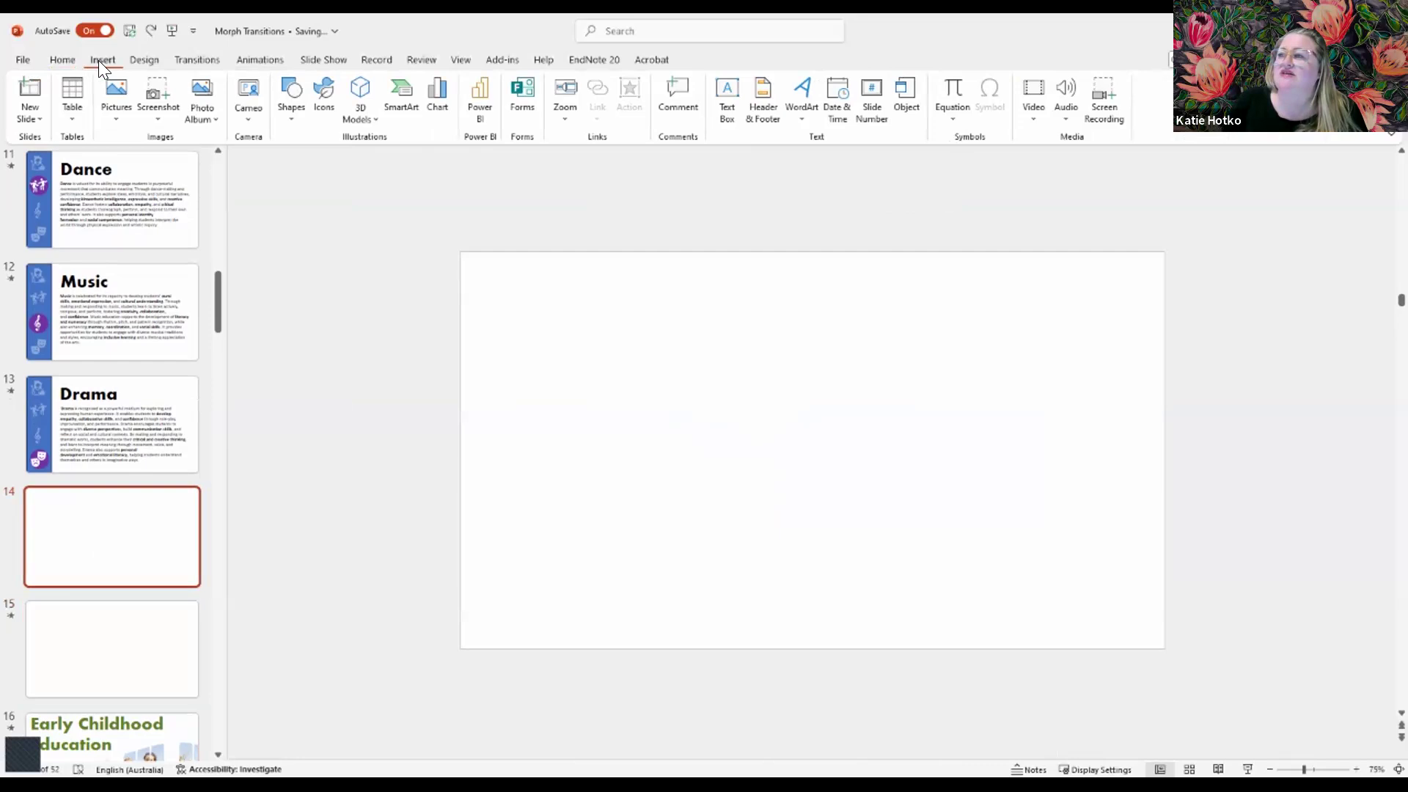
click(283, 88)
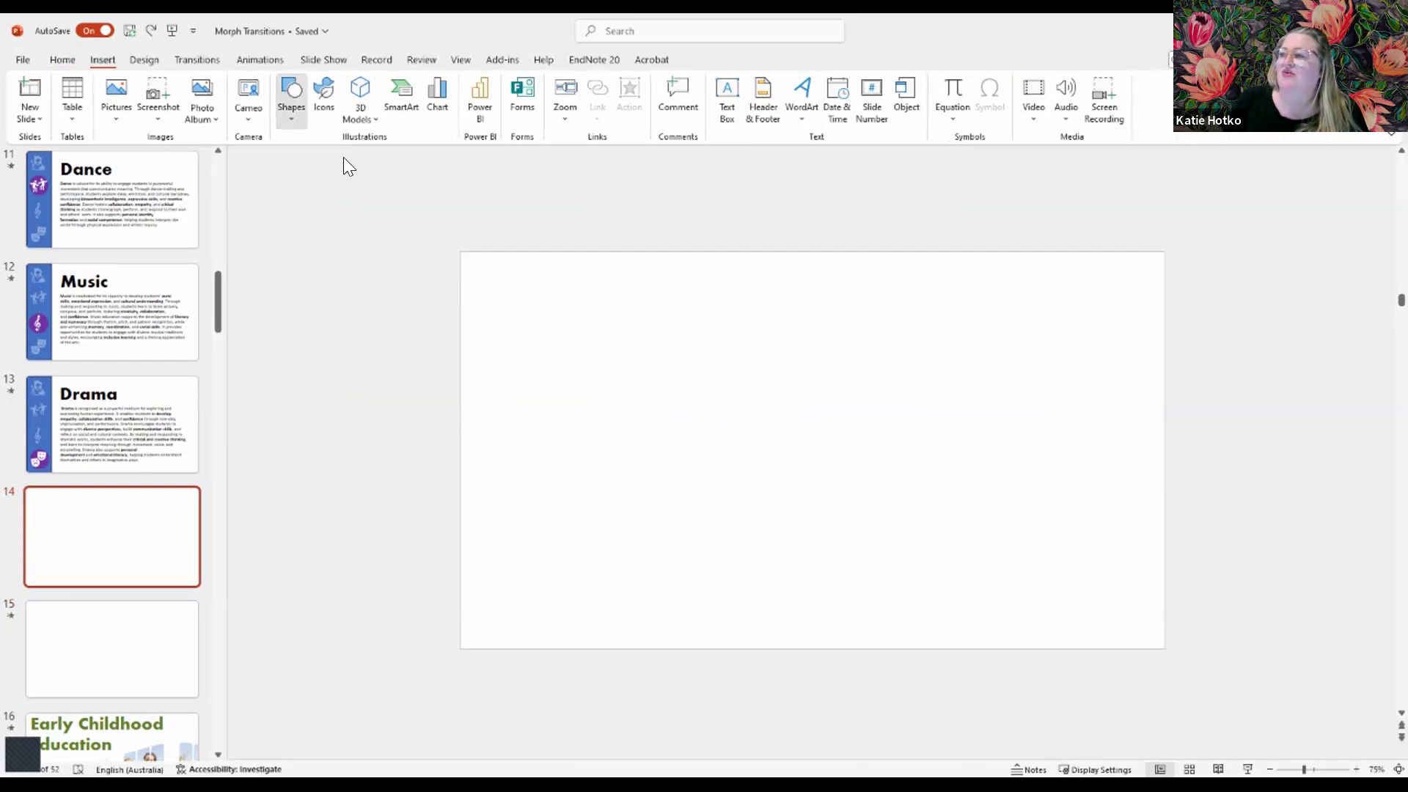
click(338, 159)
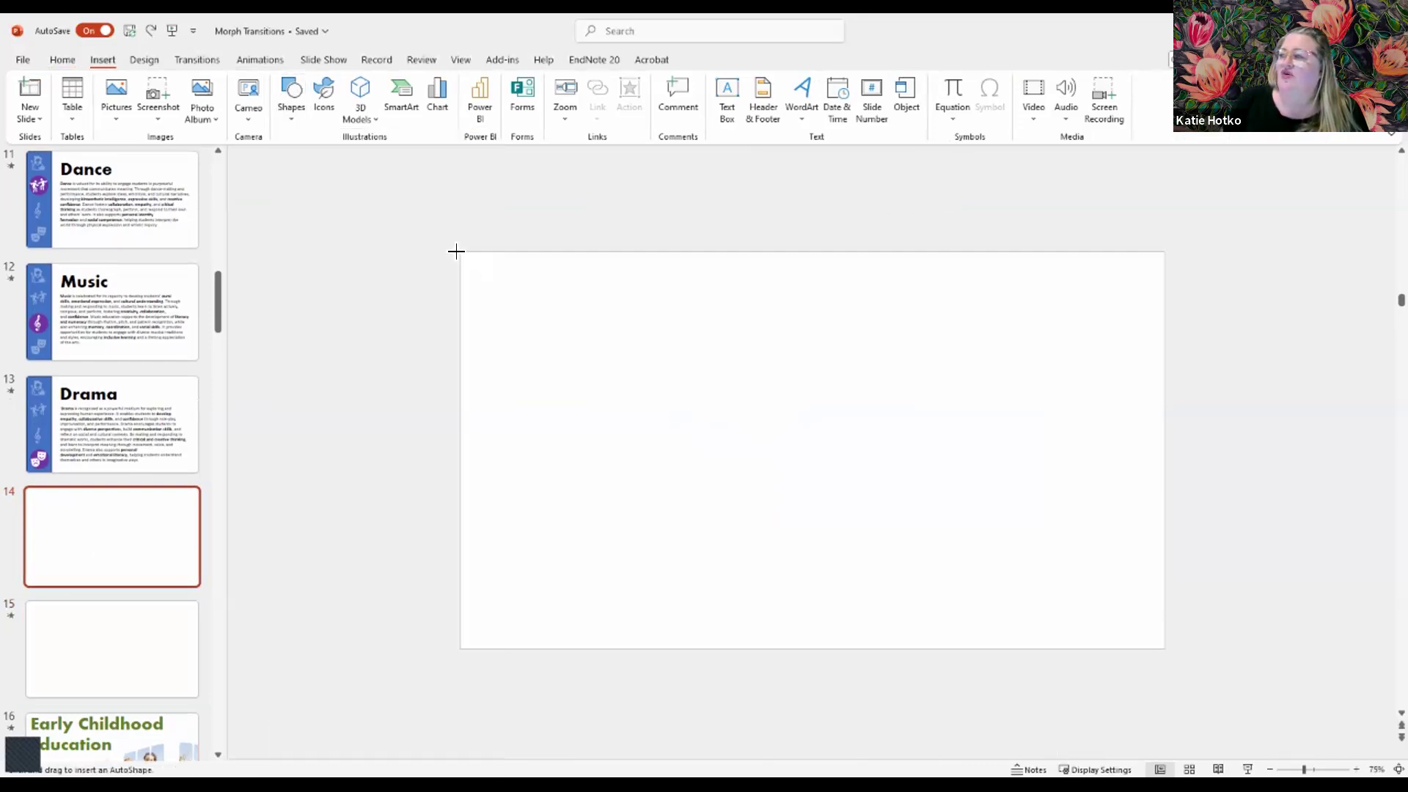
drag(458, 252, 615, 649)
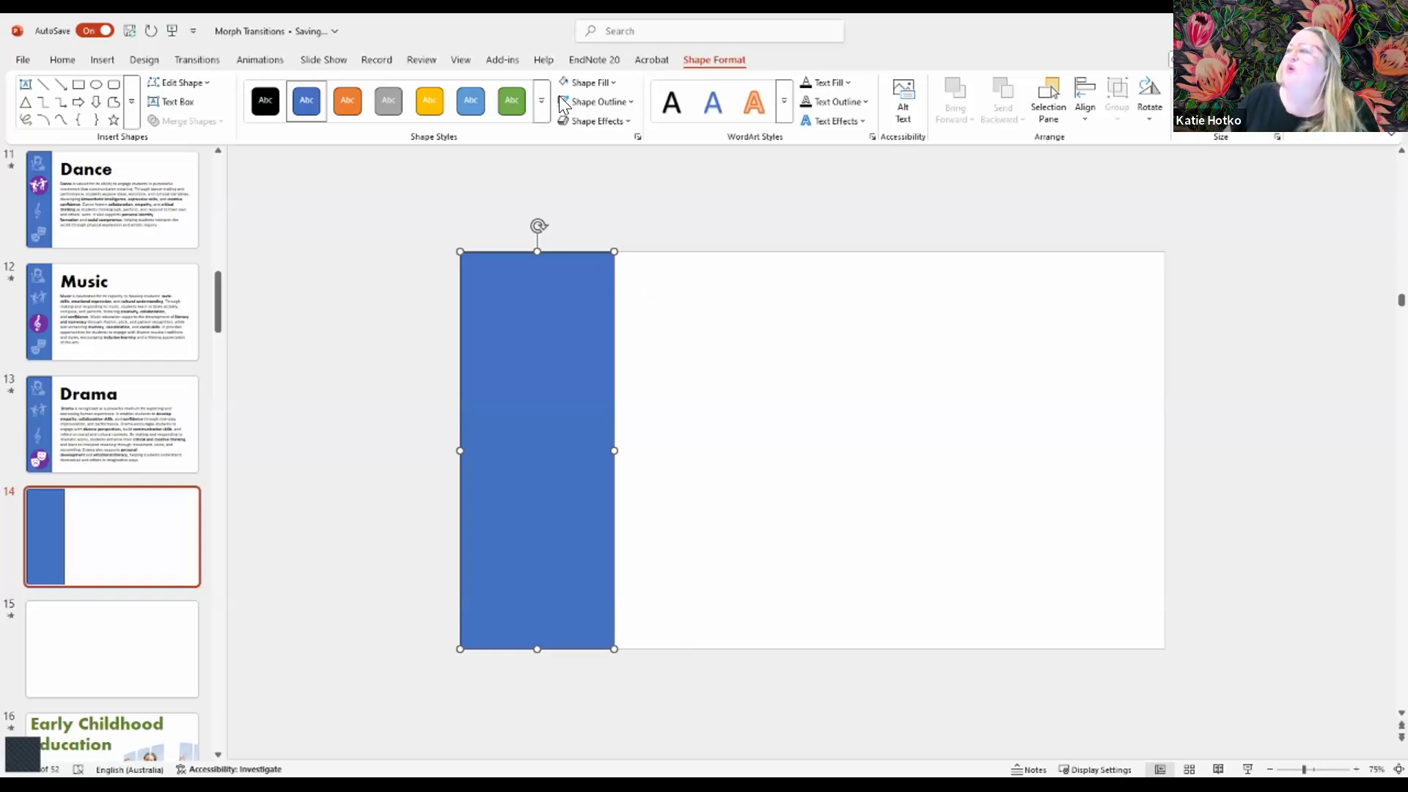
click(621, 102)
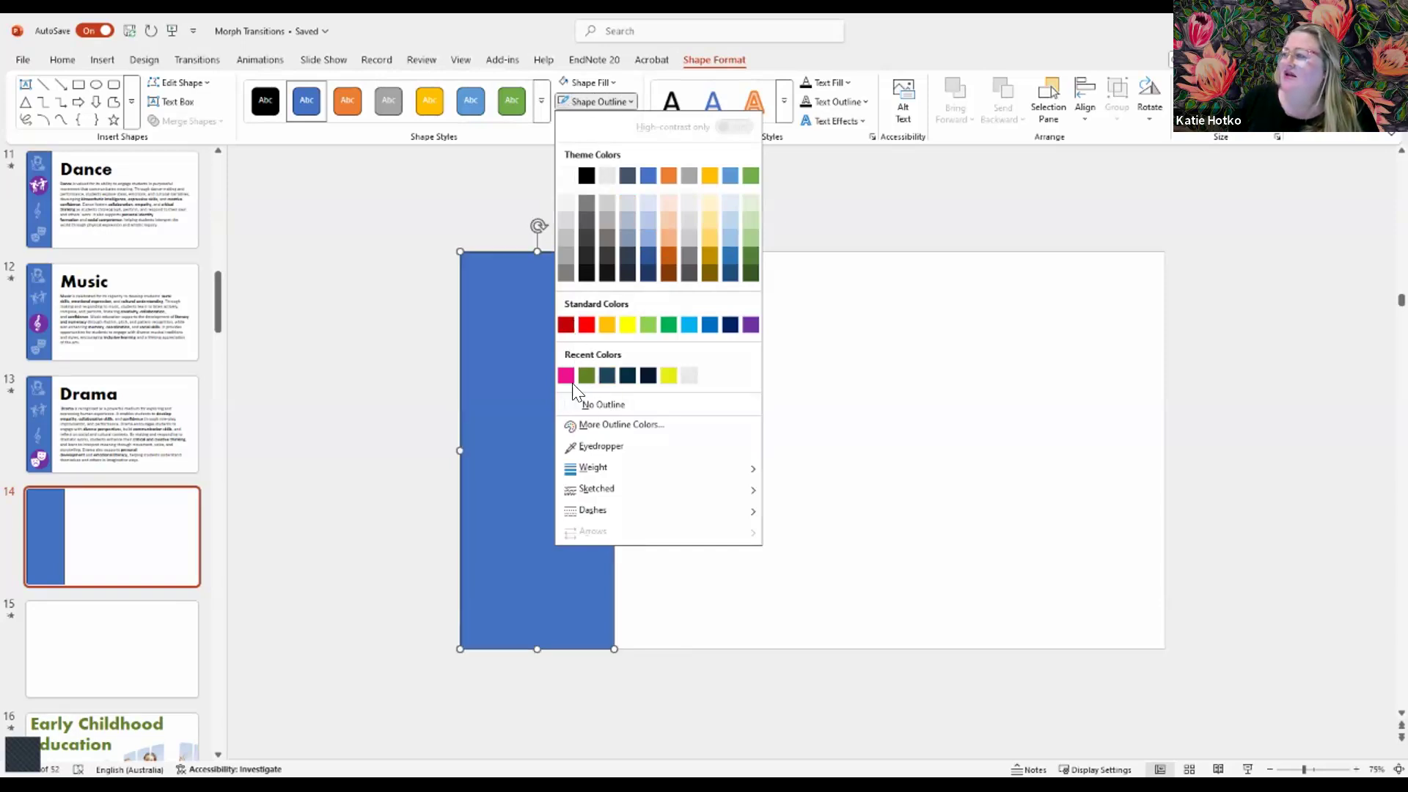
click(573, 402)
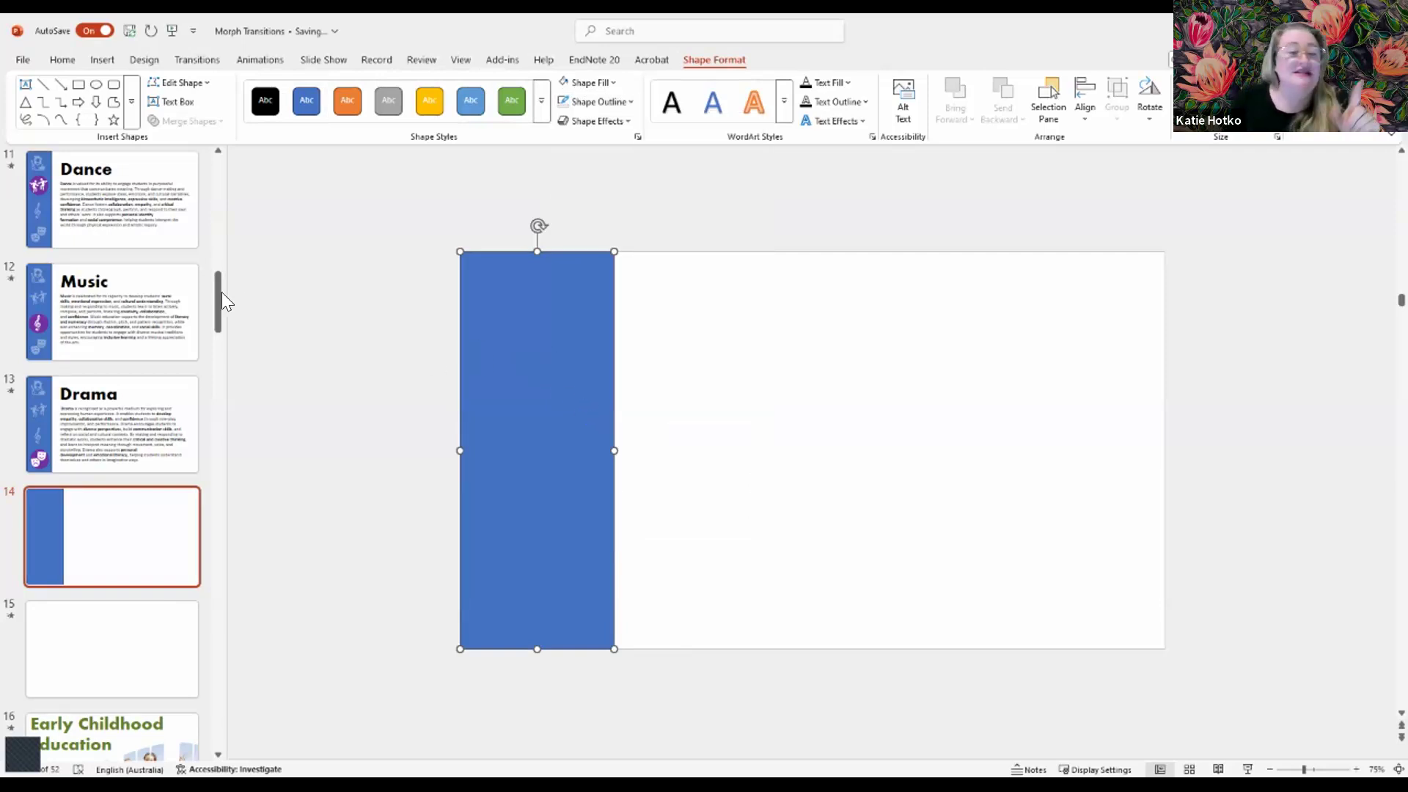
- View slide 8, the Group example, as a full-screen slide show and end the show
drag(217, 286, 219, 228)
click(103, 393)
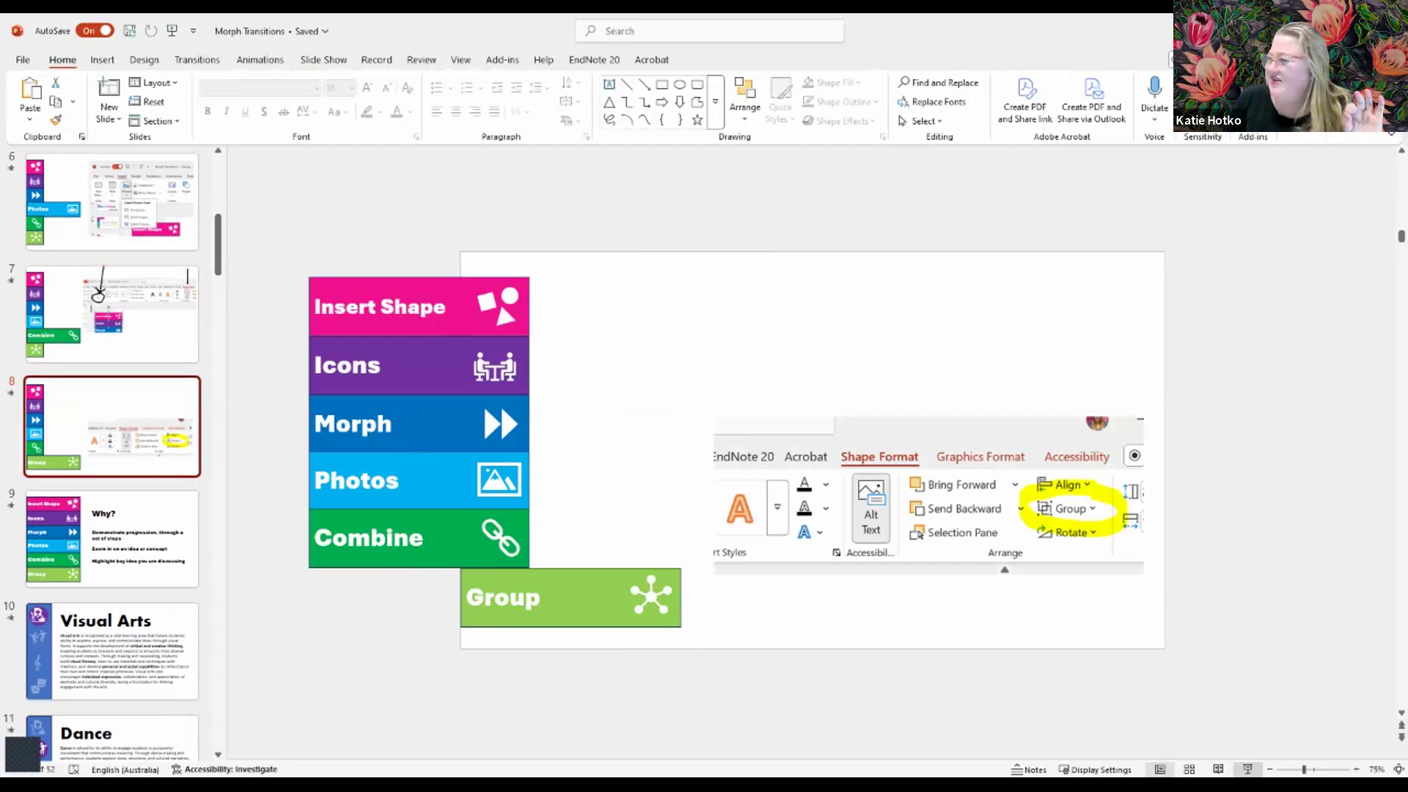
click(1247, 769)
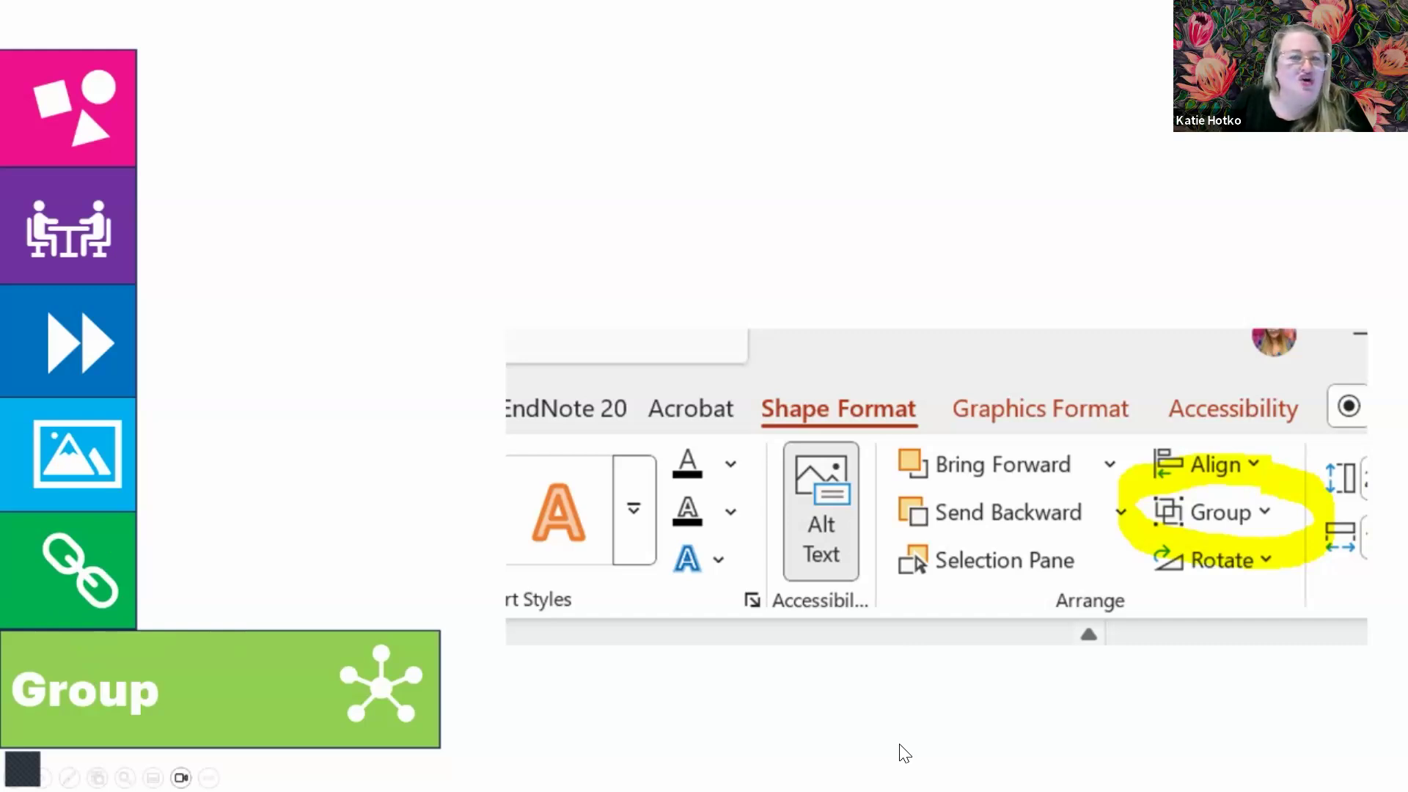
key(Escape)
- Return to slide 14 with the blue rectangle and search the stock icons for "horses"
scroll(182, 591, down, 10)
click(124, 488)
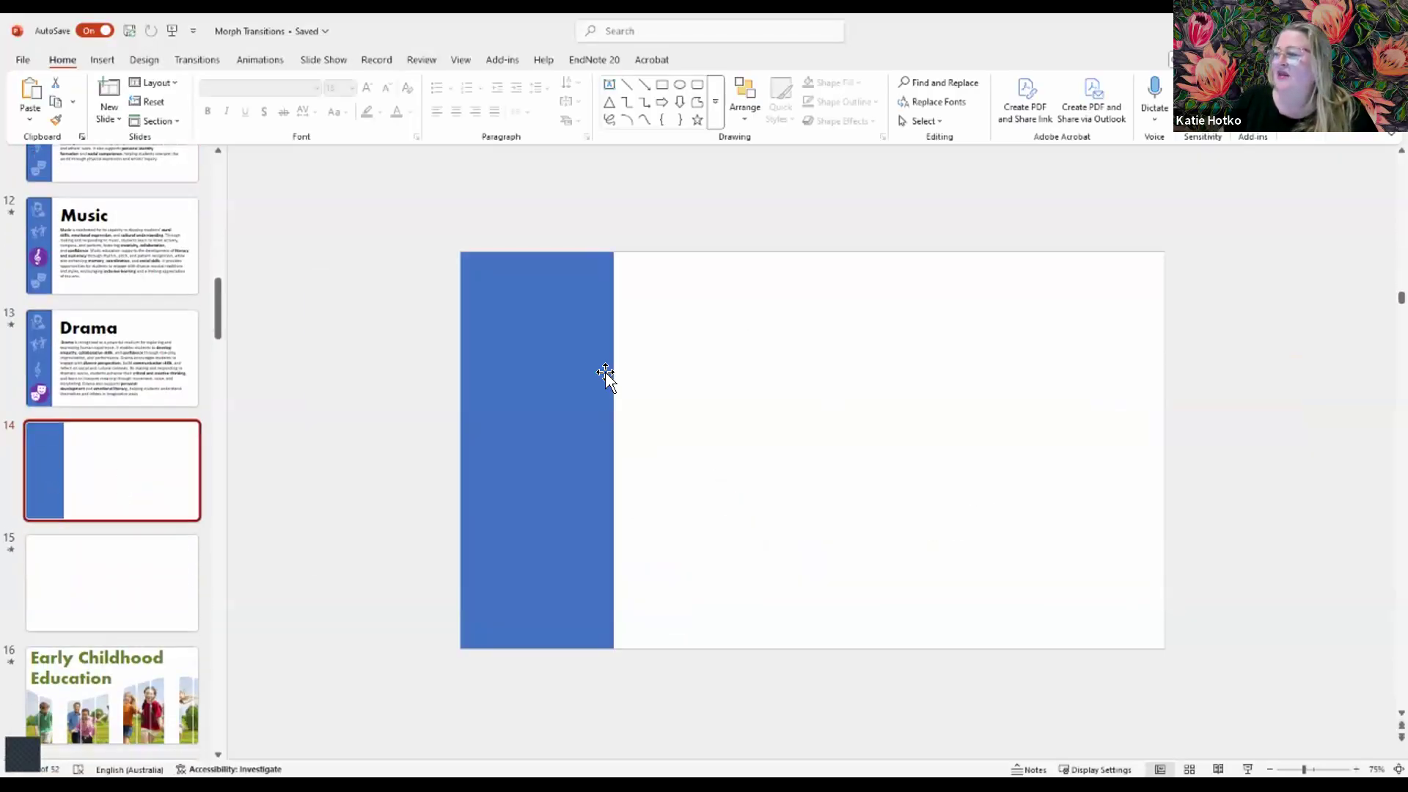
click(528, 377)
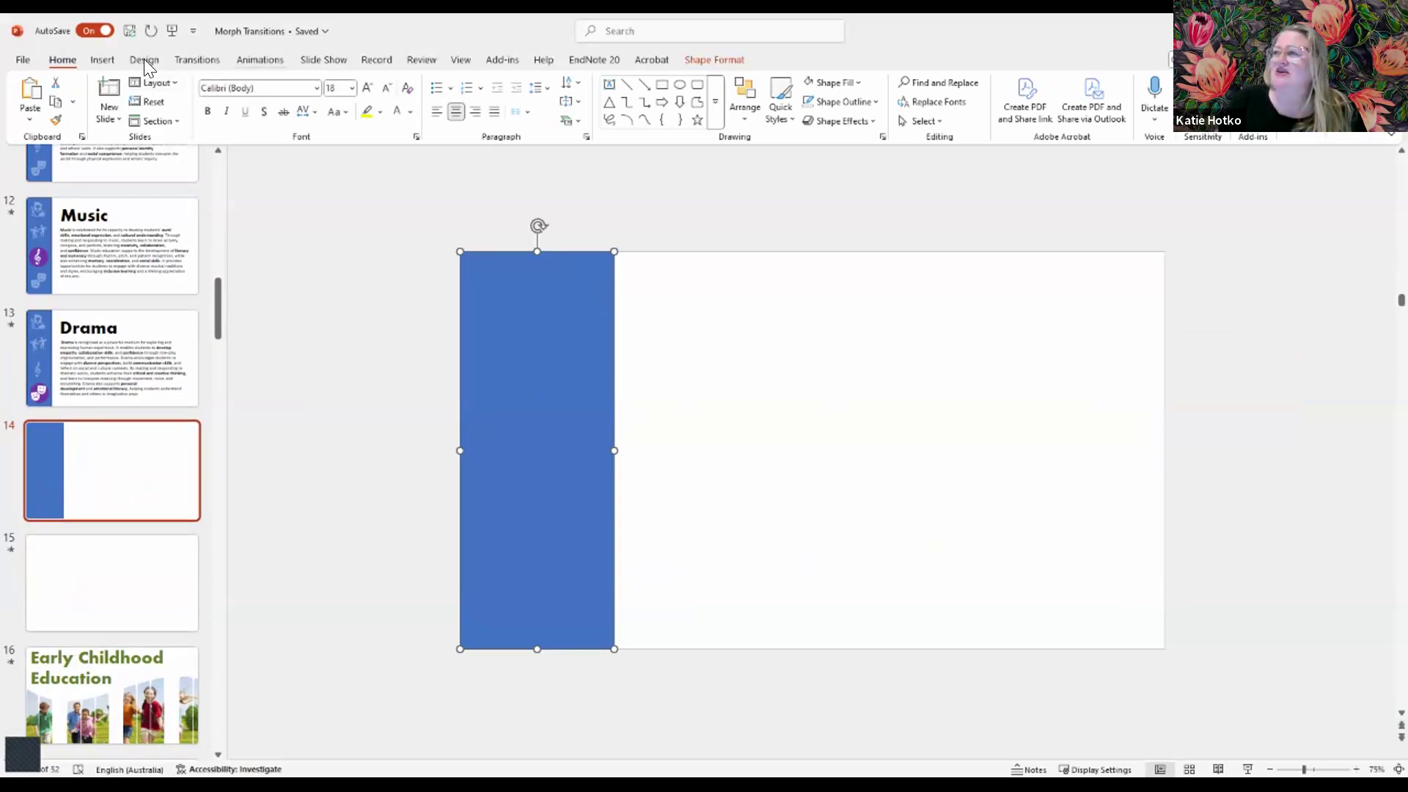
click(93, 57)
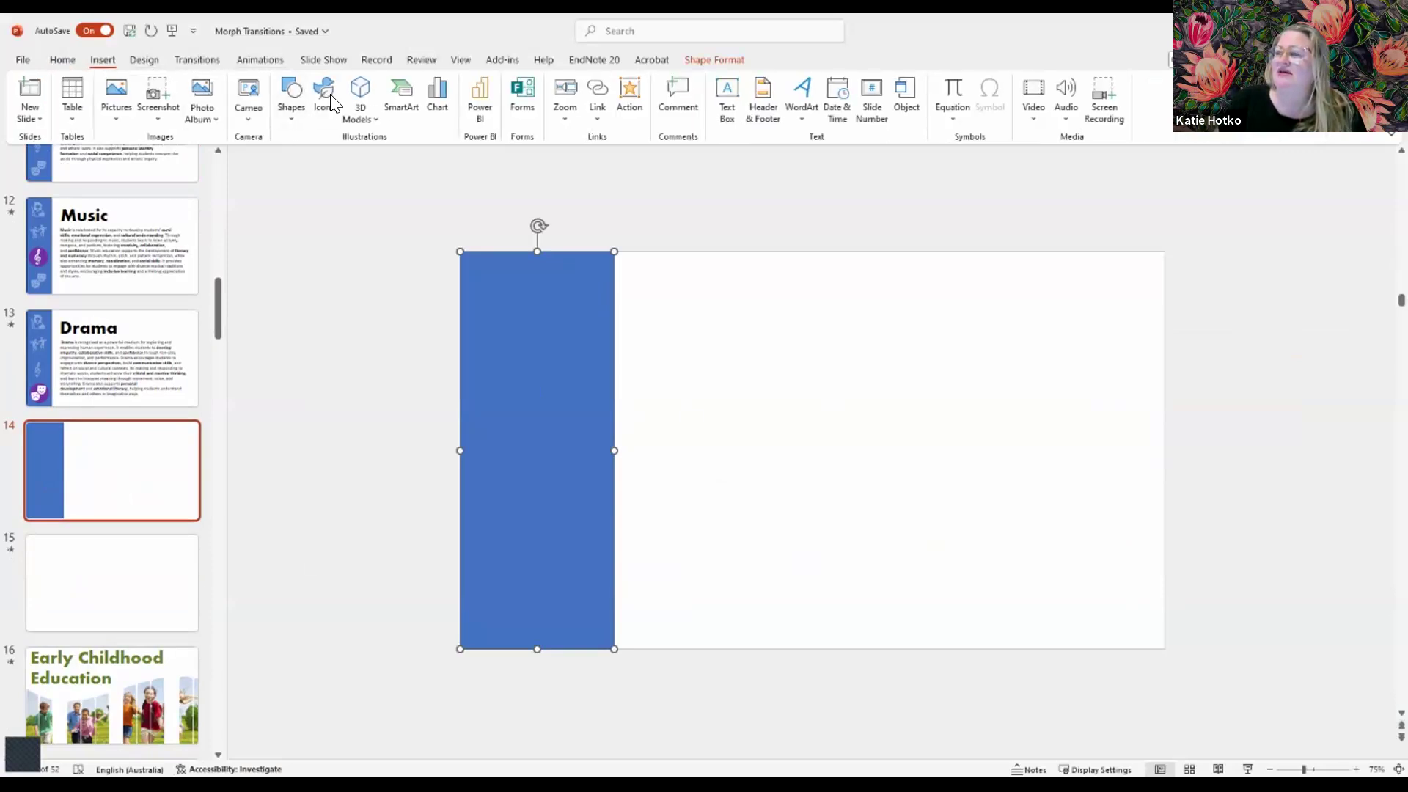
click(327, 91)
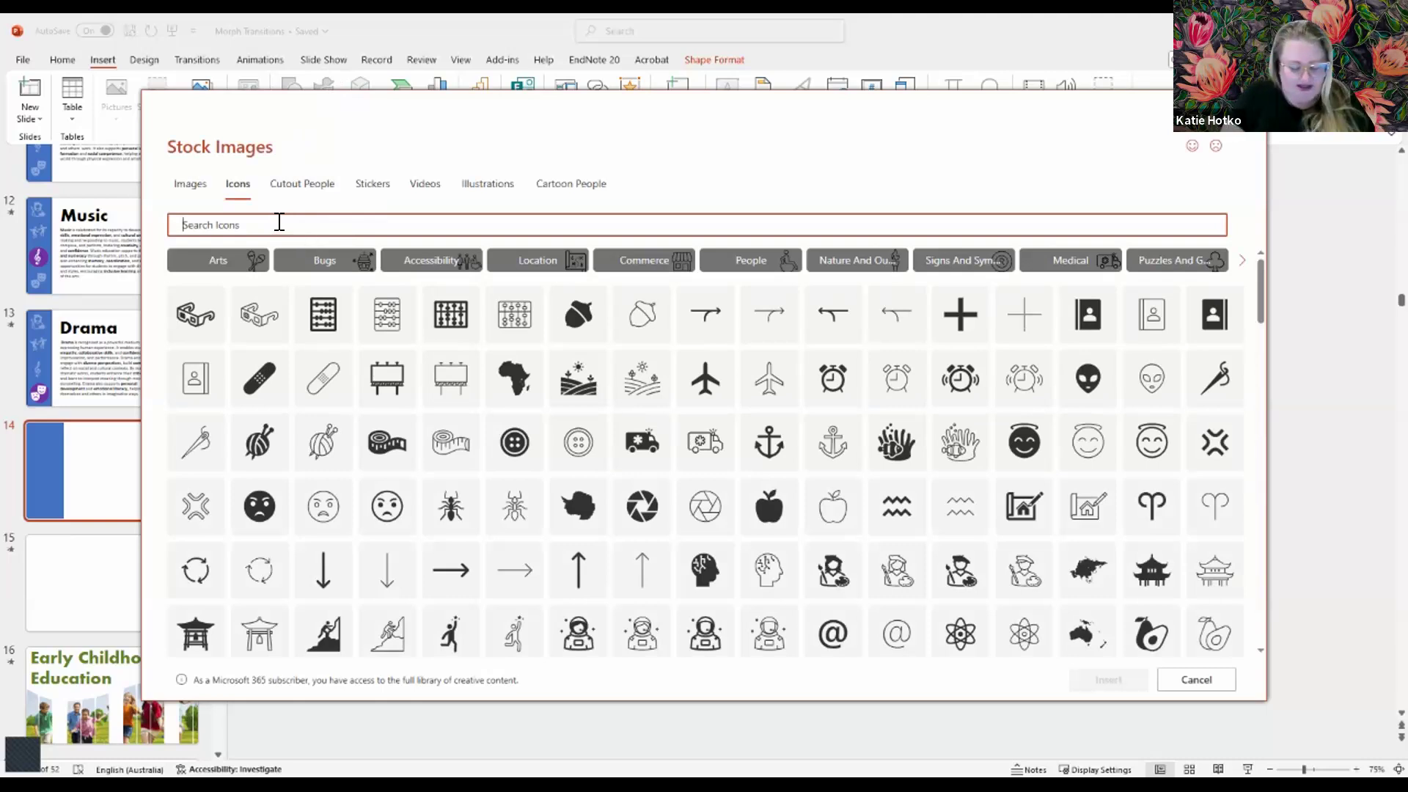
text(horse)
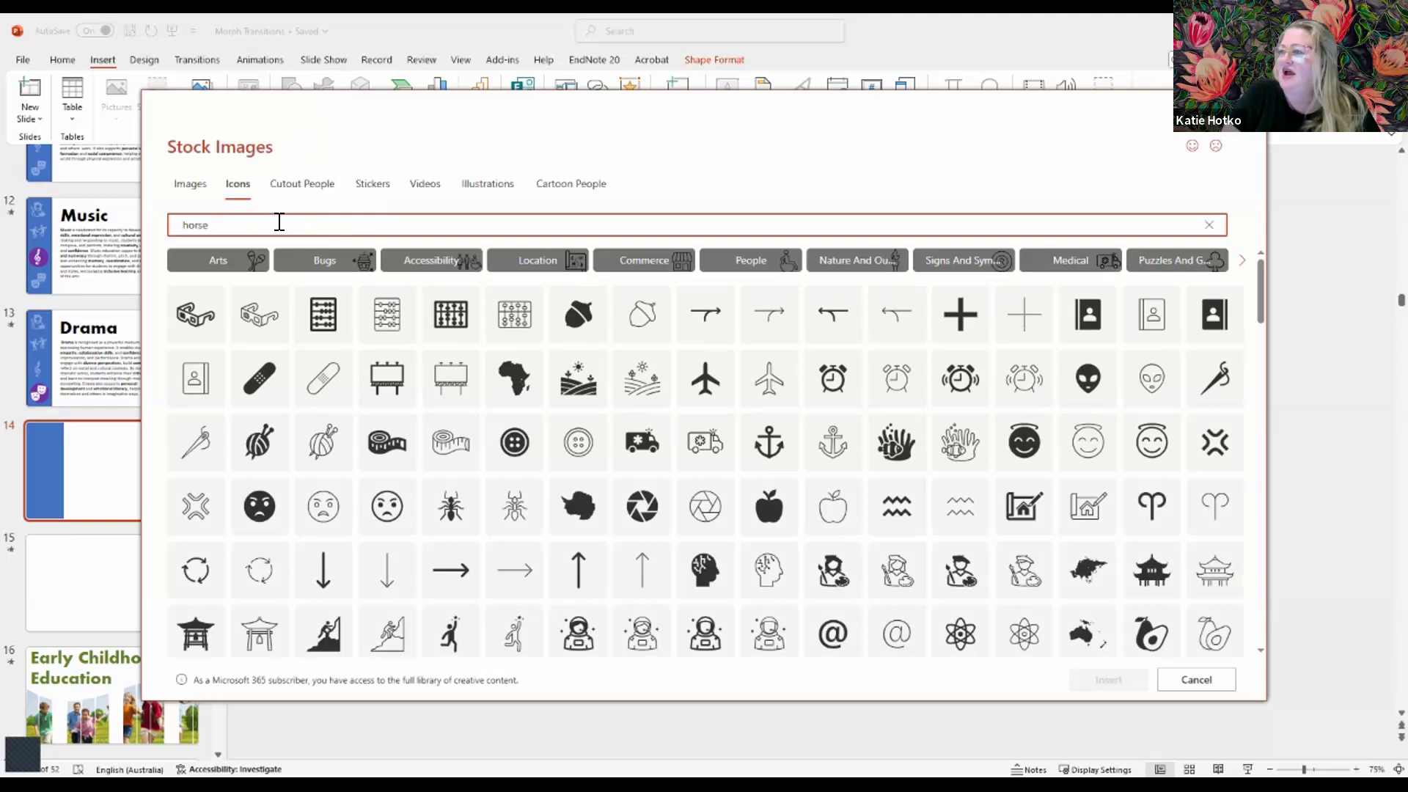
text(s)
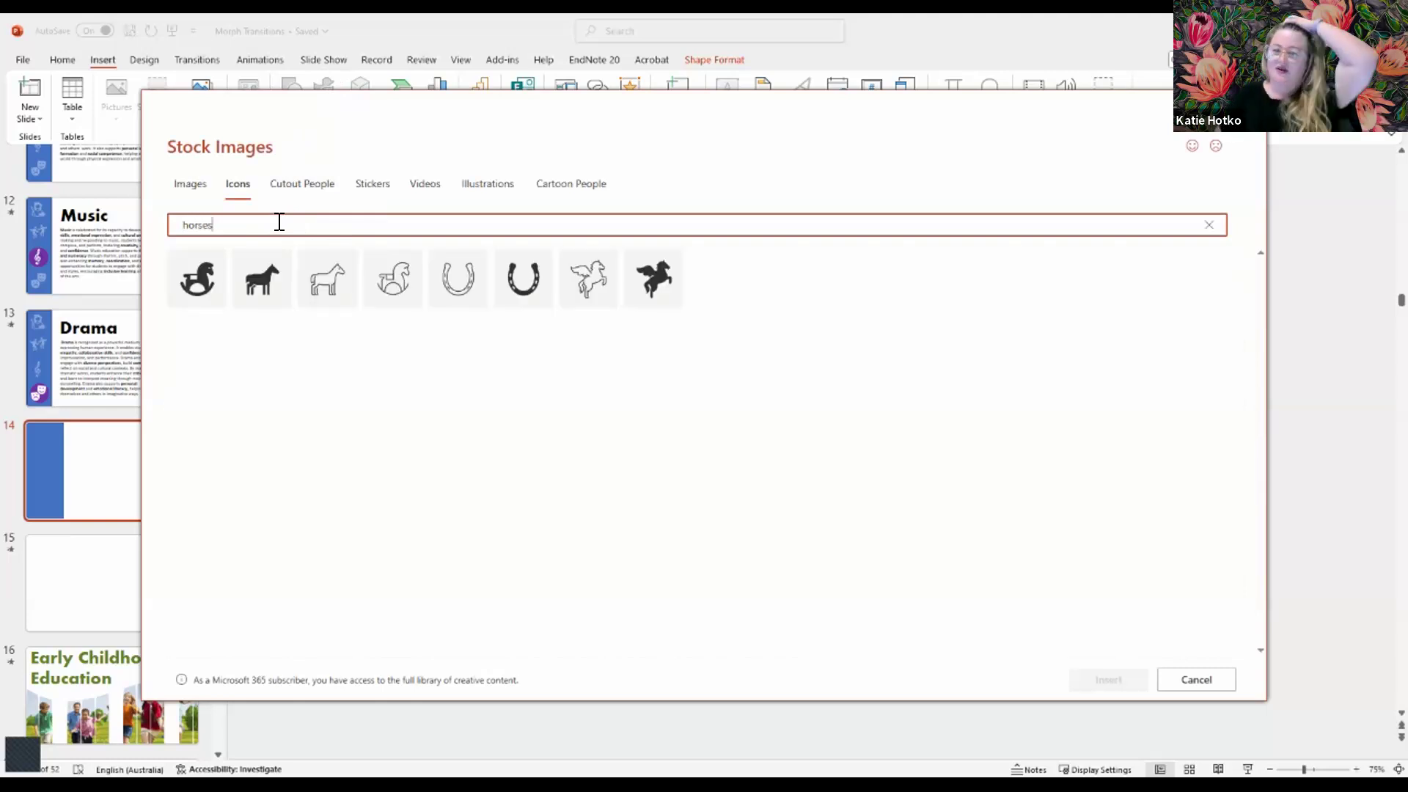
- Select the solid horseshoe, standing horse and winged horse icons and insert them on the slide
click(464, 286)
click(522, 282)
click(476, 269)
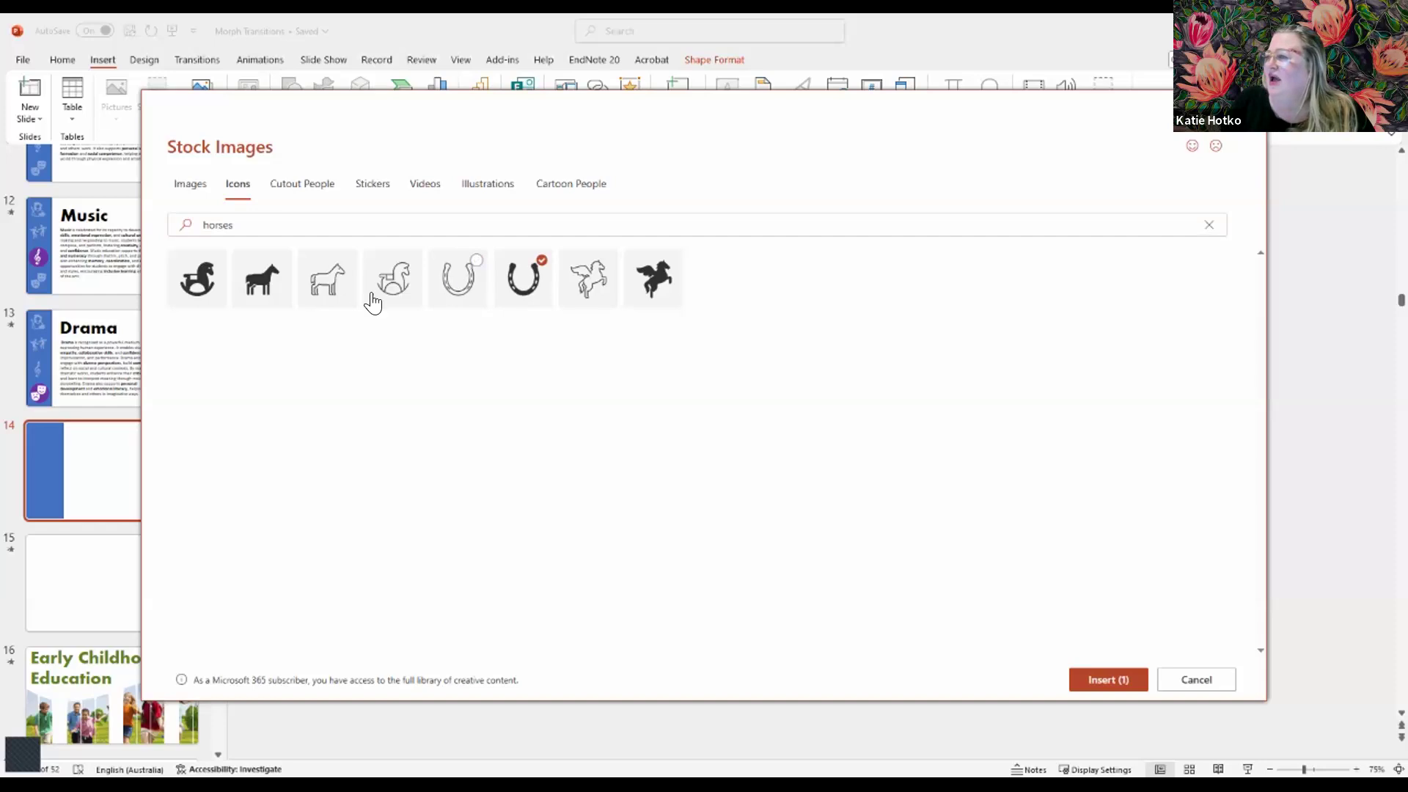
click(268, 302)
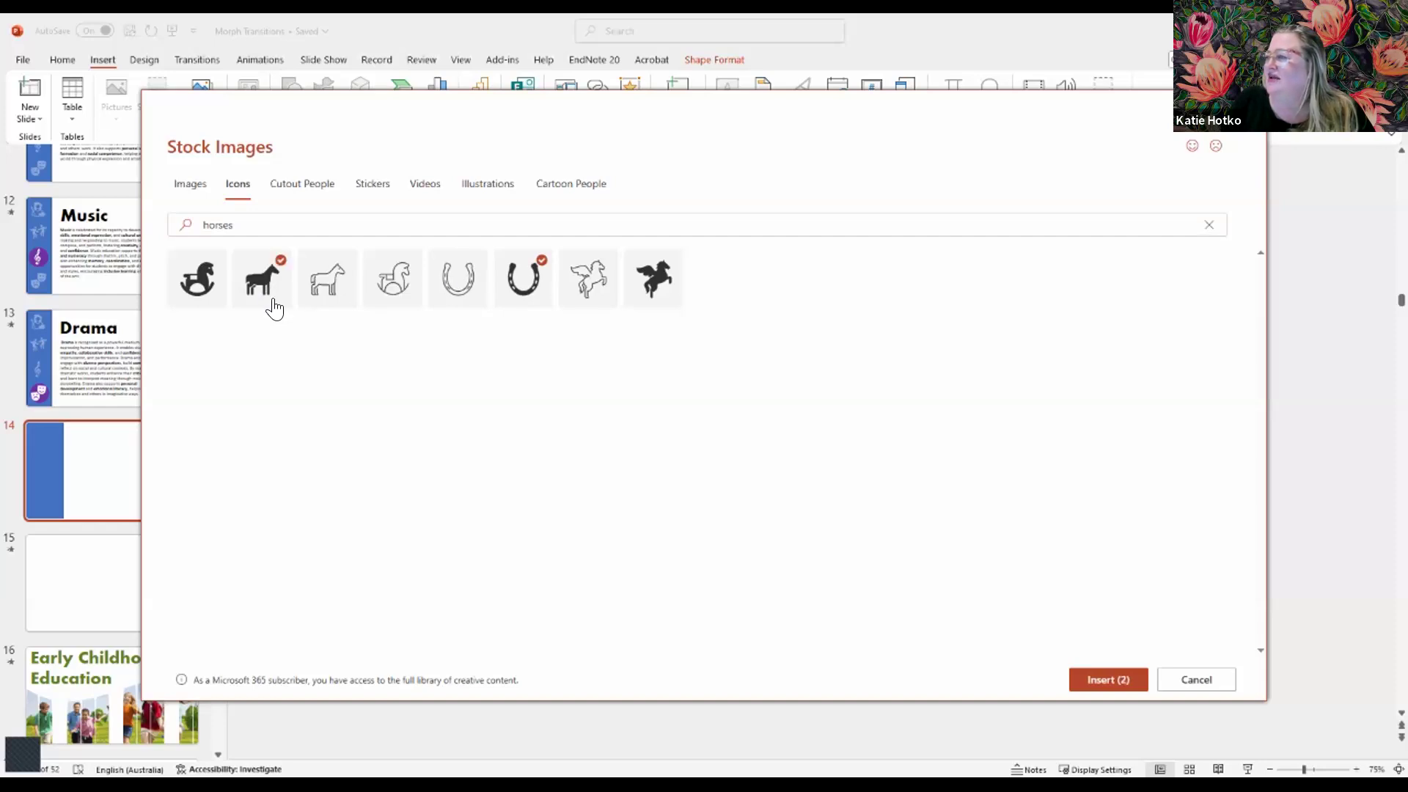
click(663, 293)
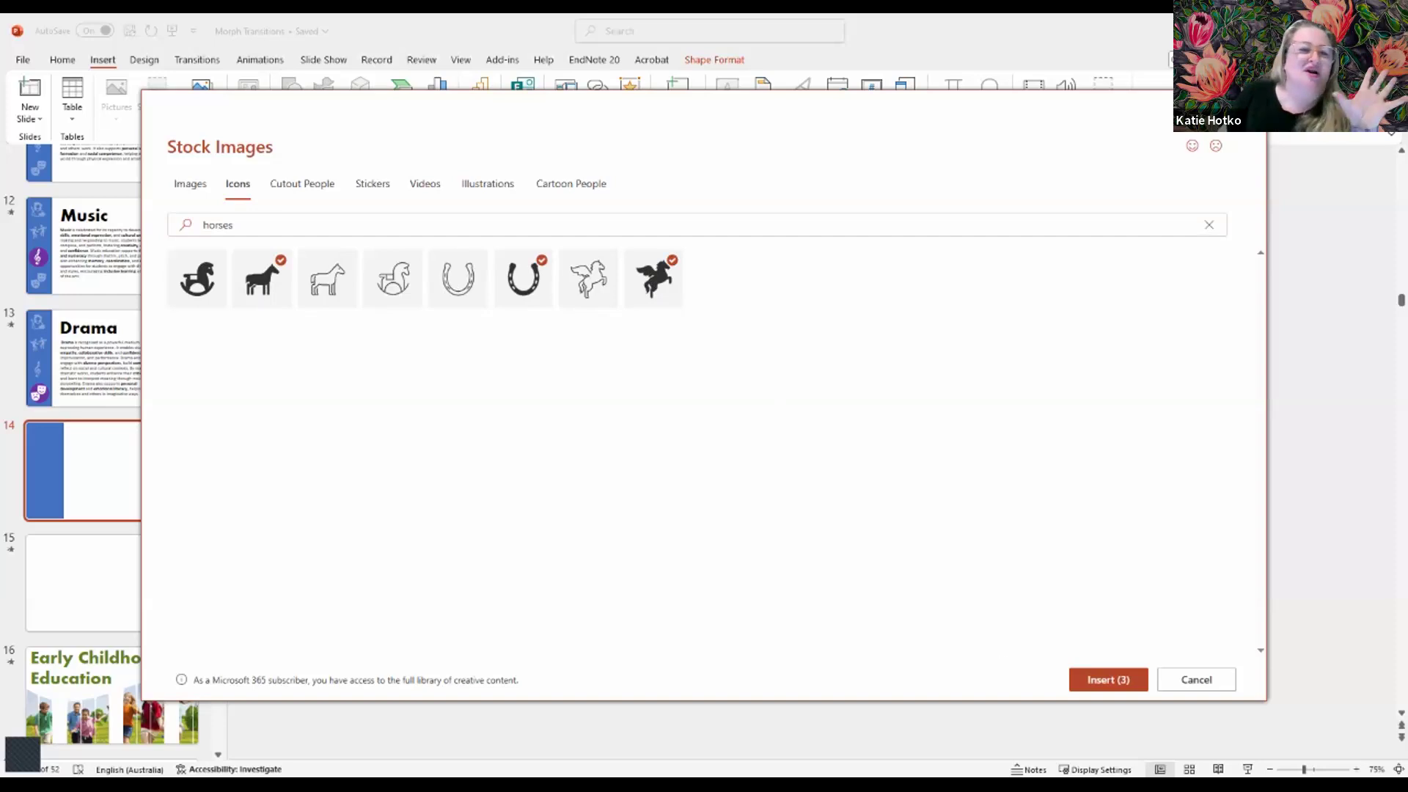
click(1098, 684)
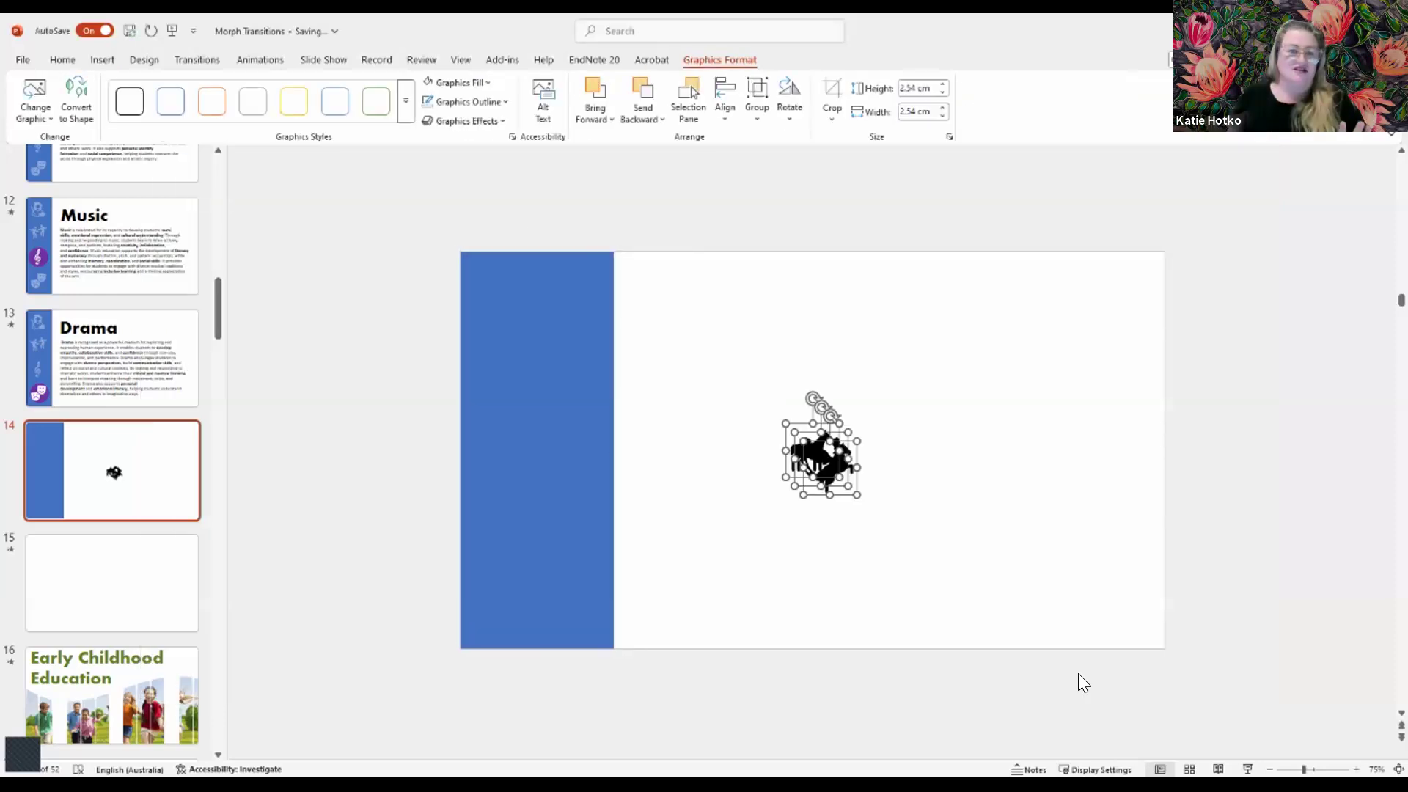
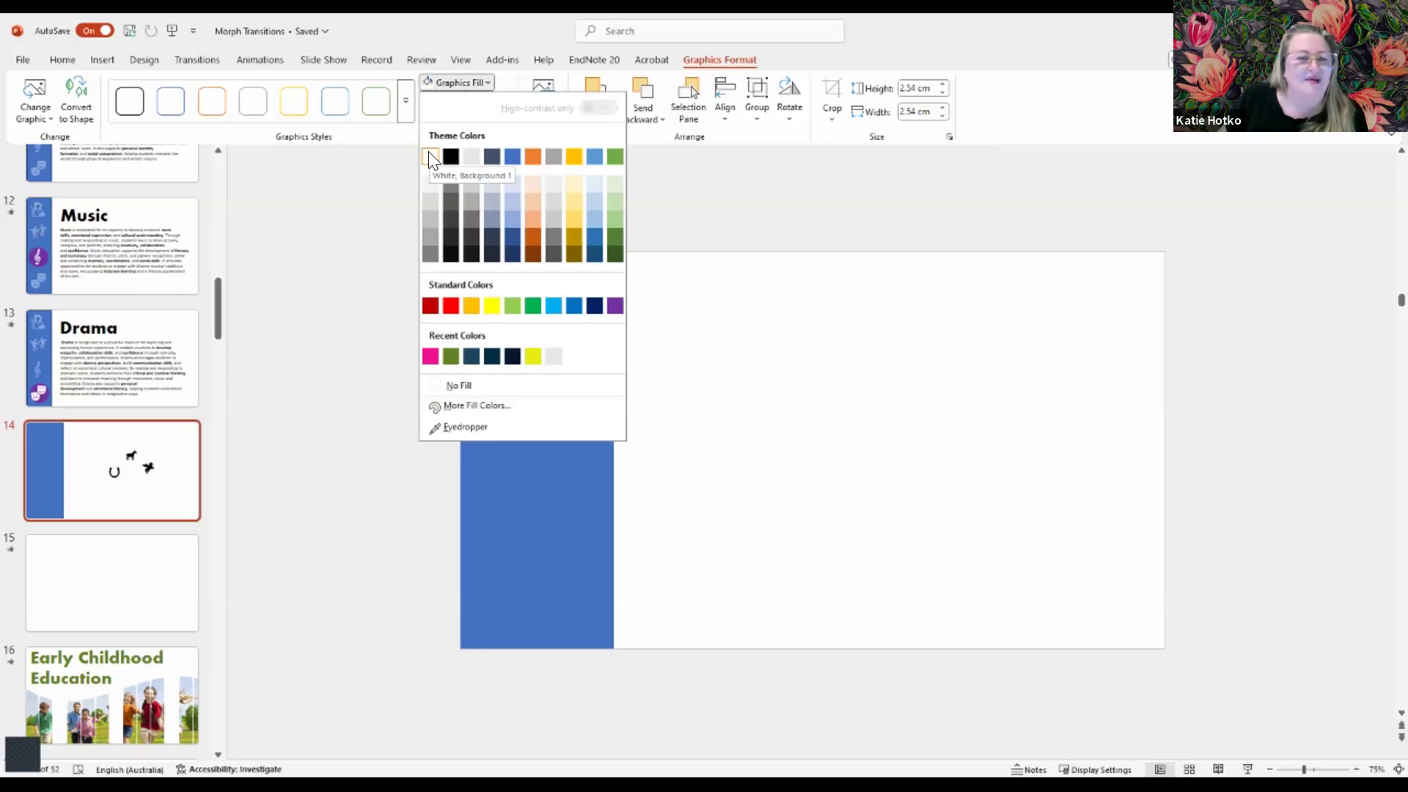
- Fill the three horse icons with the lightest blue tint and enlarge them to about 5.55 cm over the blue rectangle
click(512, 185)
drag(893, 393, 562, 330)
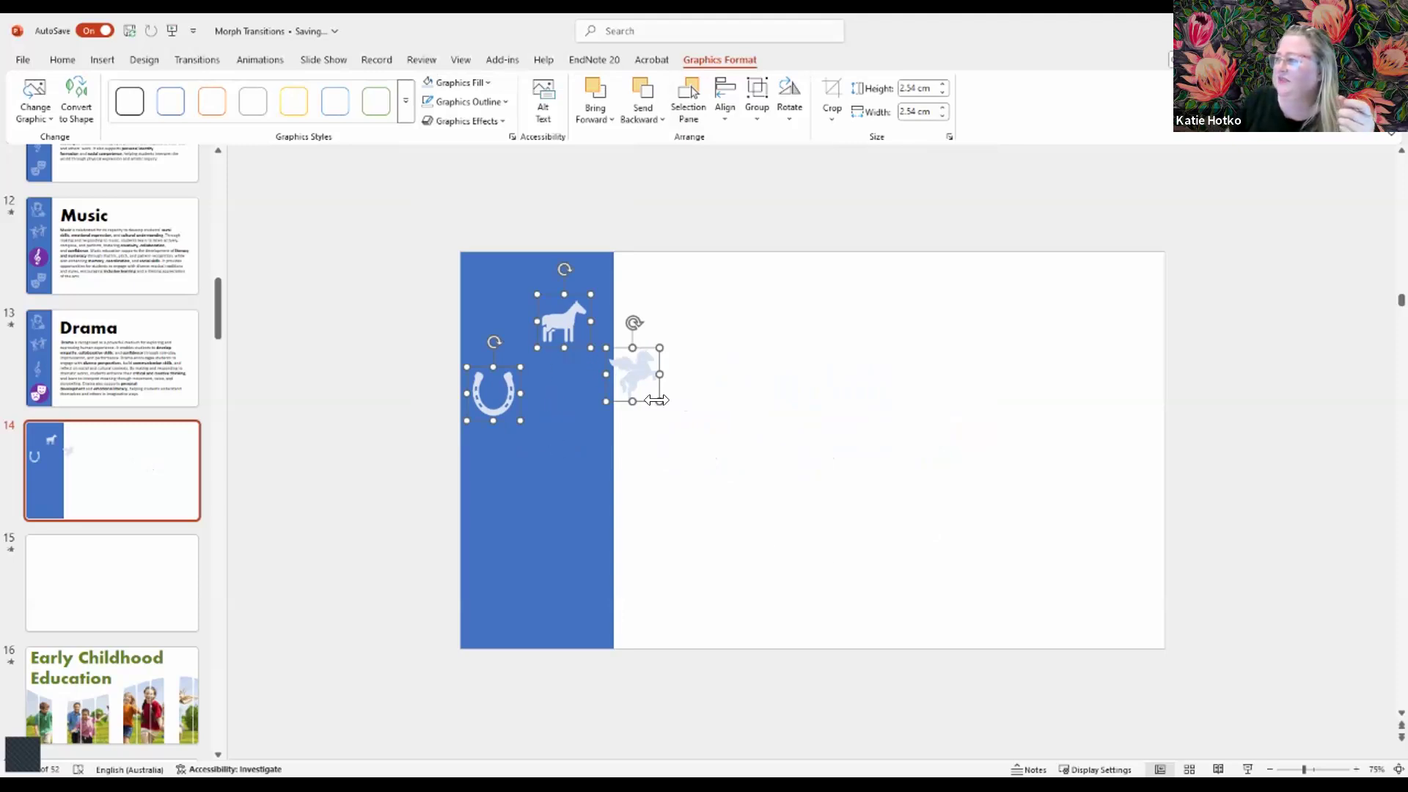
drag(703, 462, 706, 462)
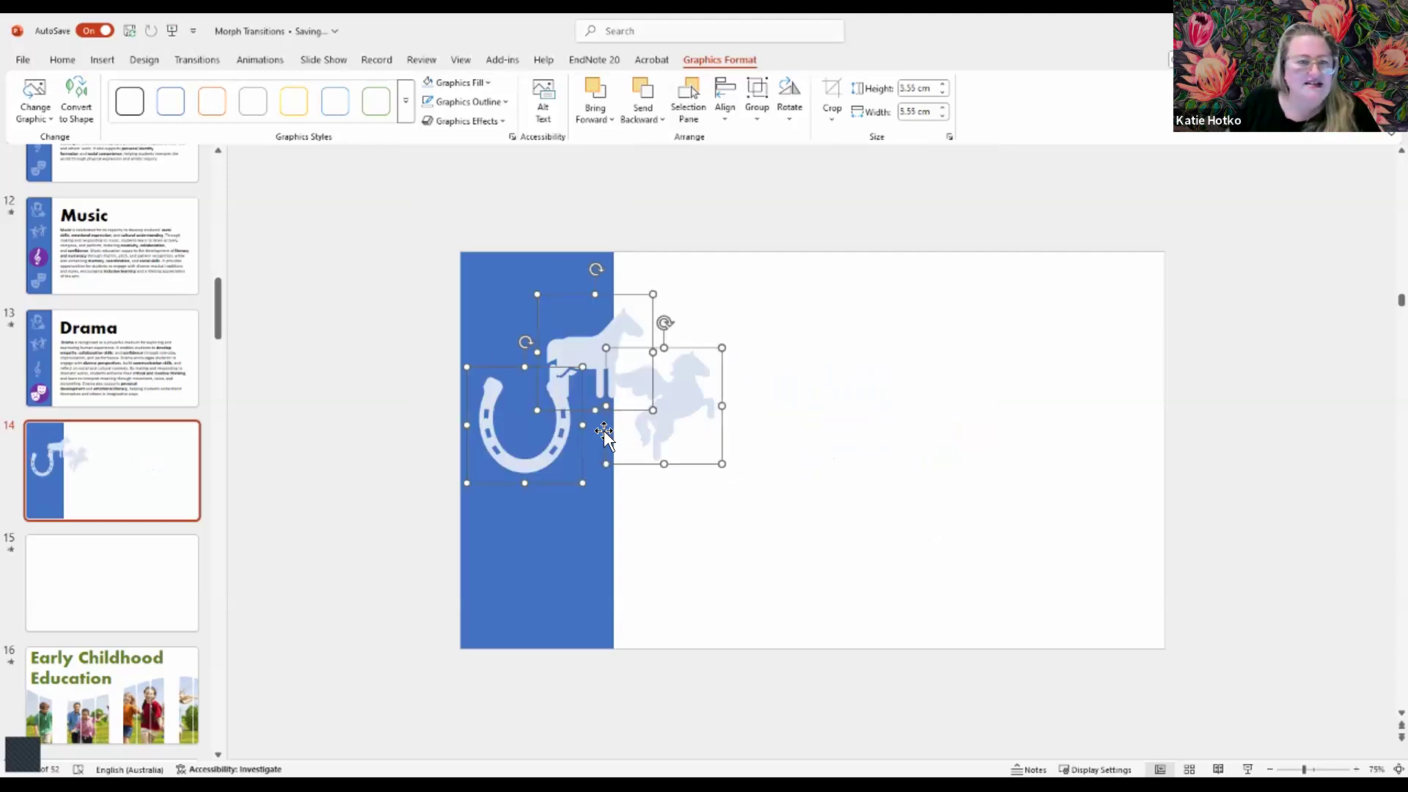
- Arrange the three icons in a column on the blue rectangle: standing horse uppermost, horseshoe in the middle, winged horse lowest
key(Escape)
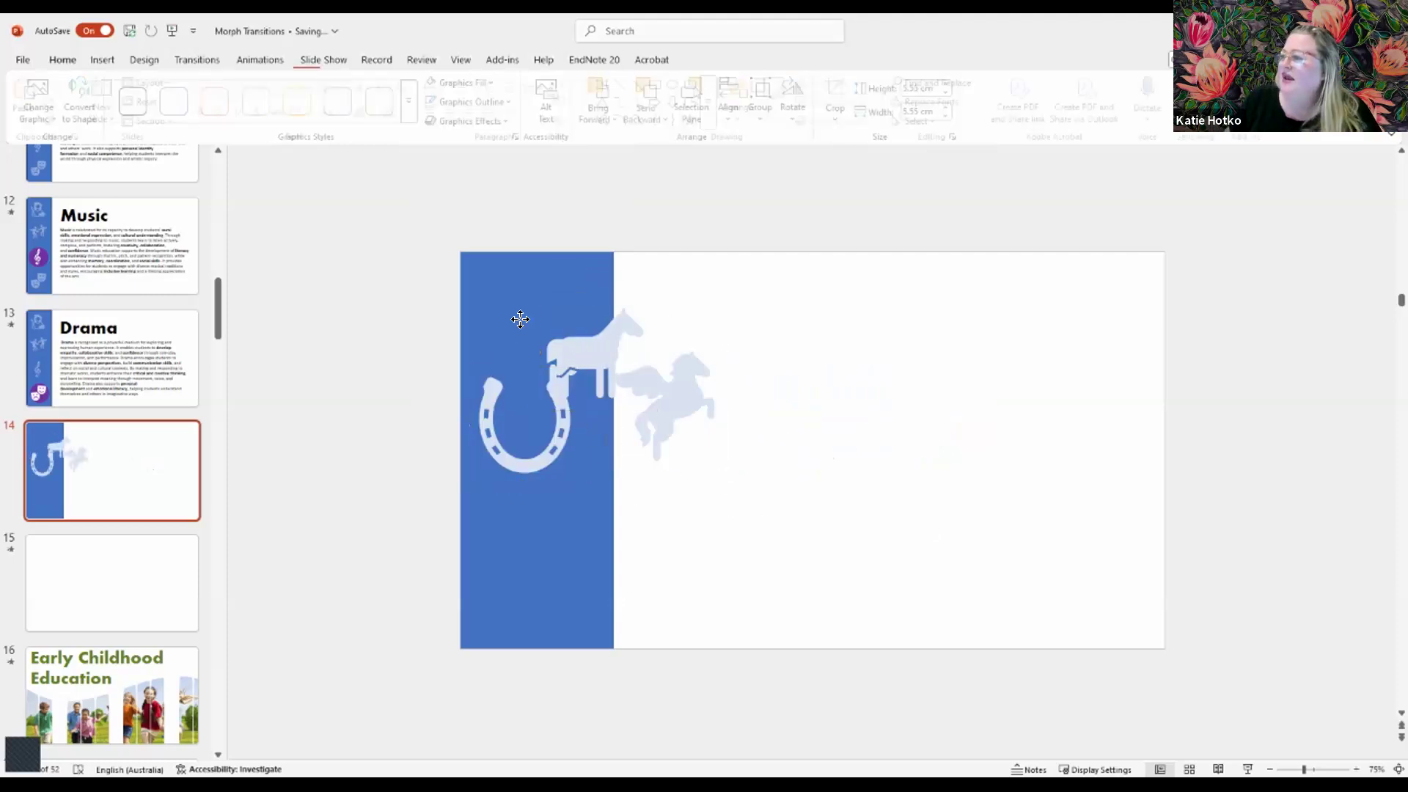
drag(527, 314, 525, 304)
drag(563, 450, 573, 474)
drag(660, 434, 531, 563)
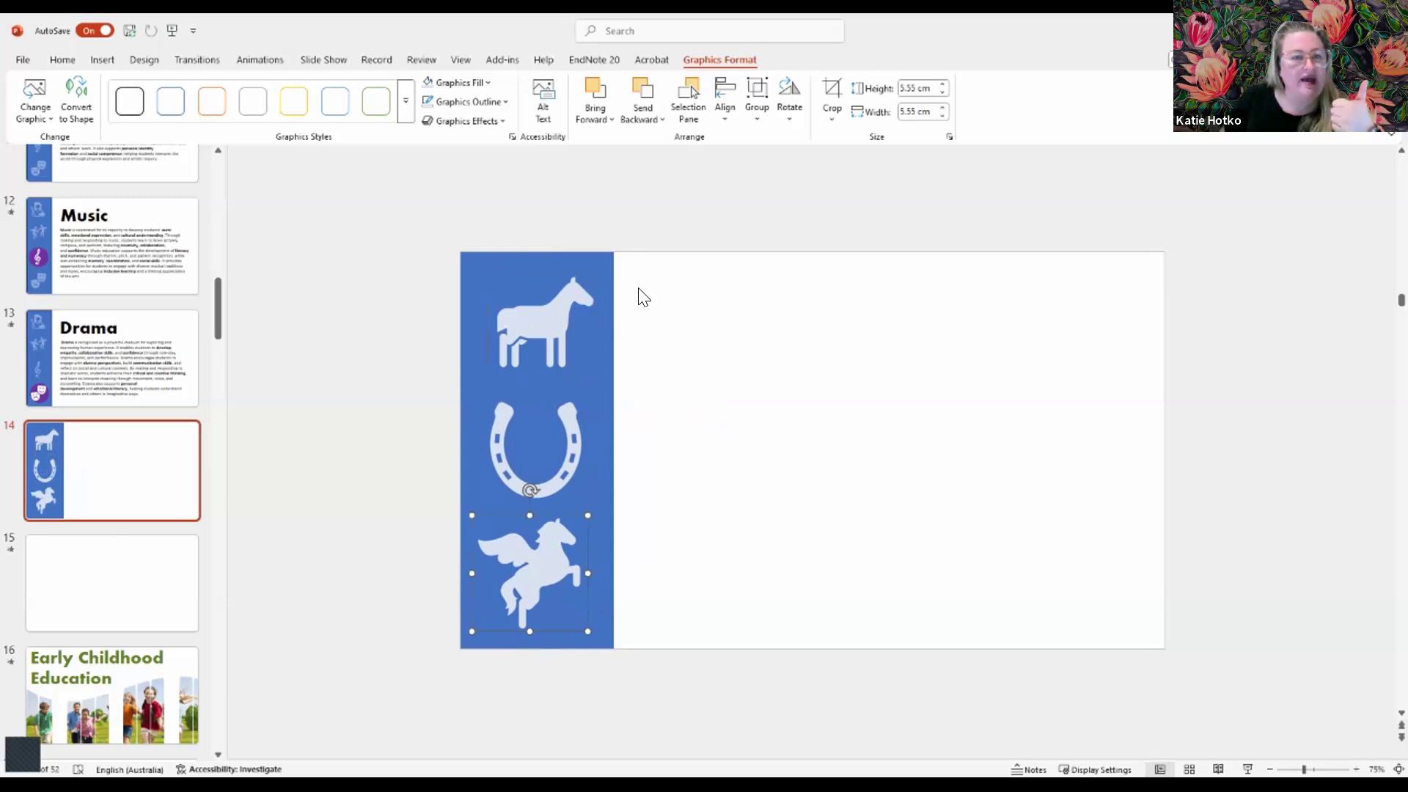
- Add a large text box on the white area beside the blue rectangle and start a numbered list with "Insert Rectangle"
click(93, 63)
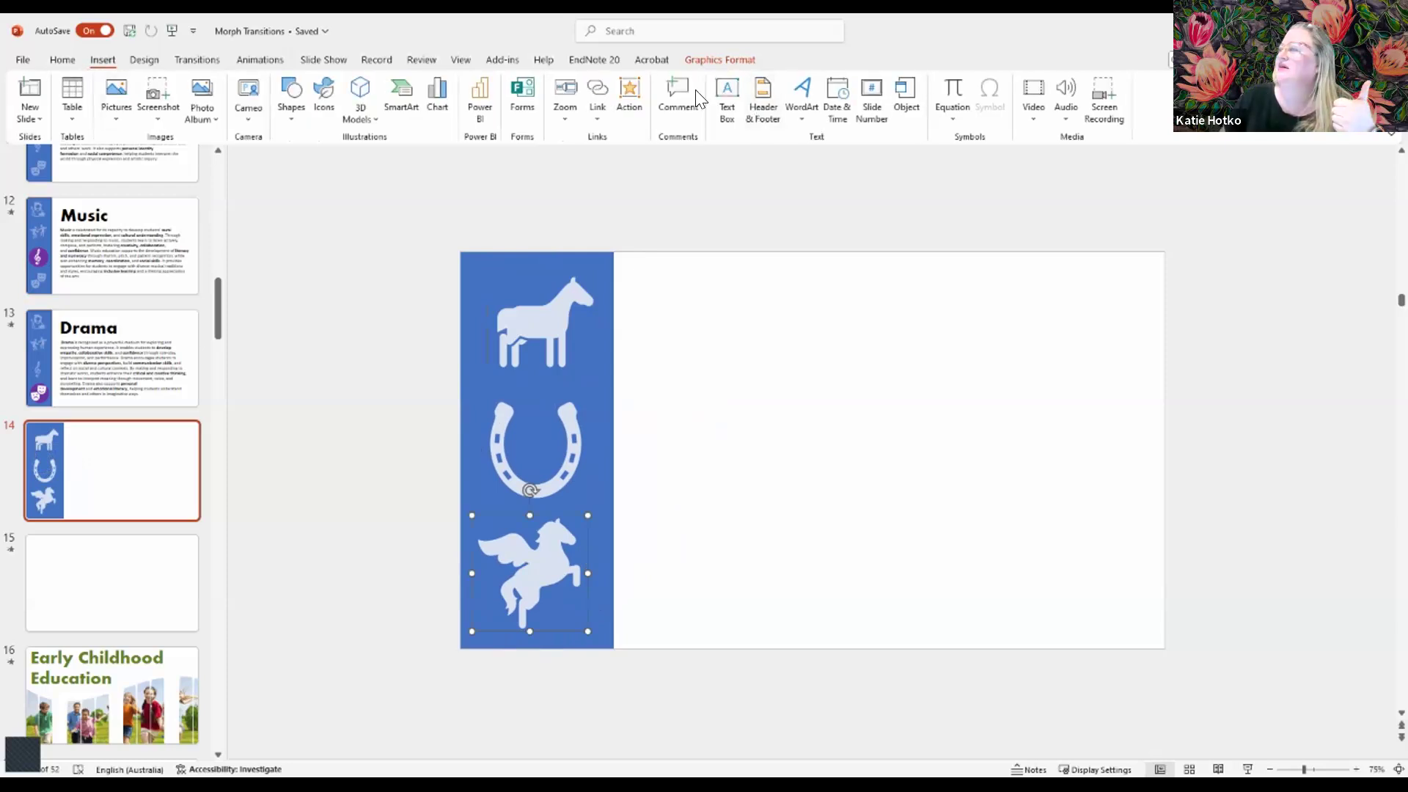
click(727, 99)
drag(679, 289, 1097, 619)
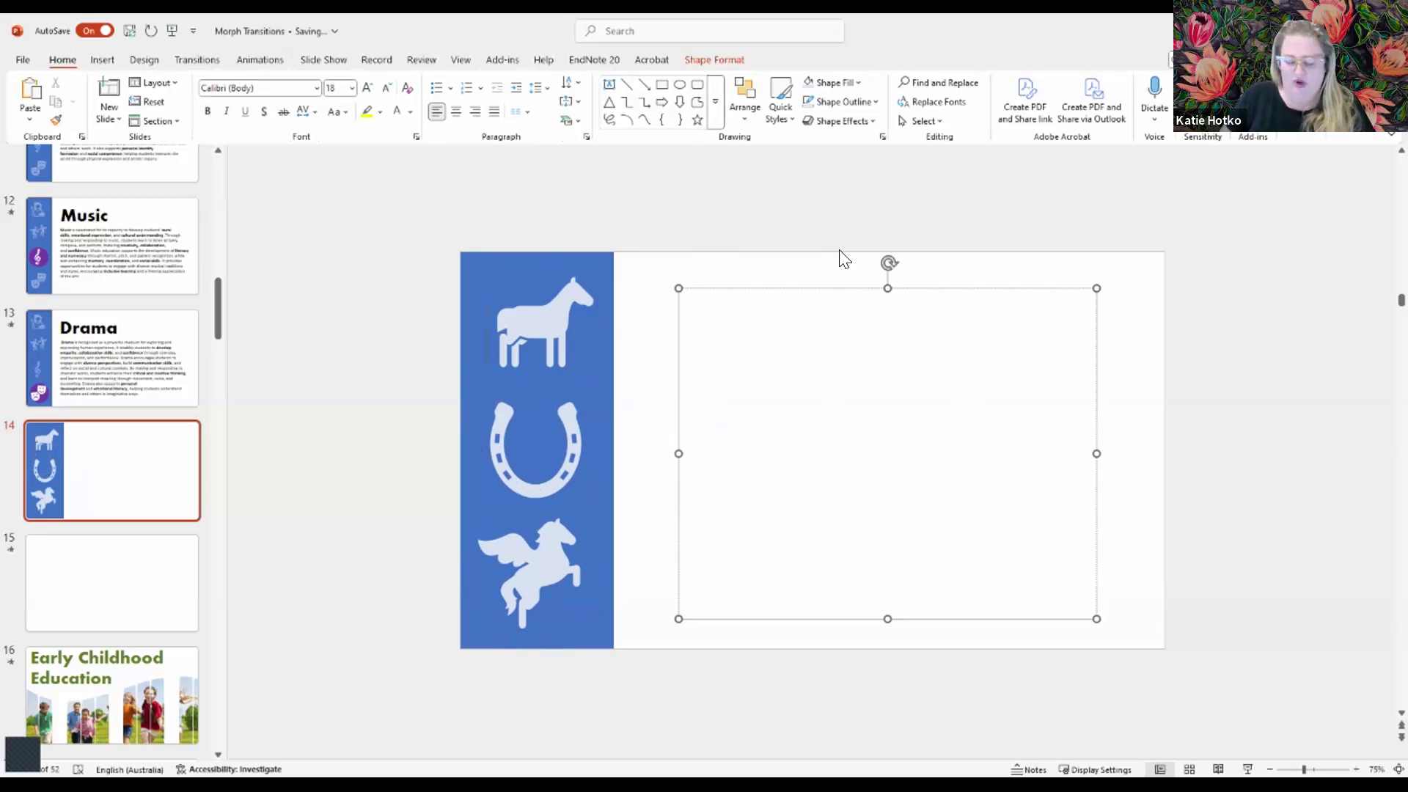
text(1. Insert)
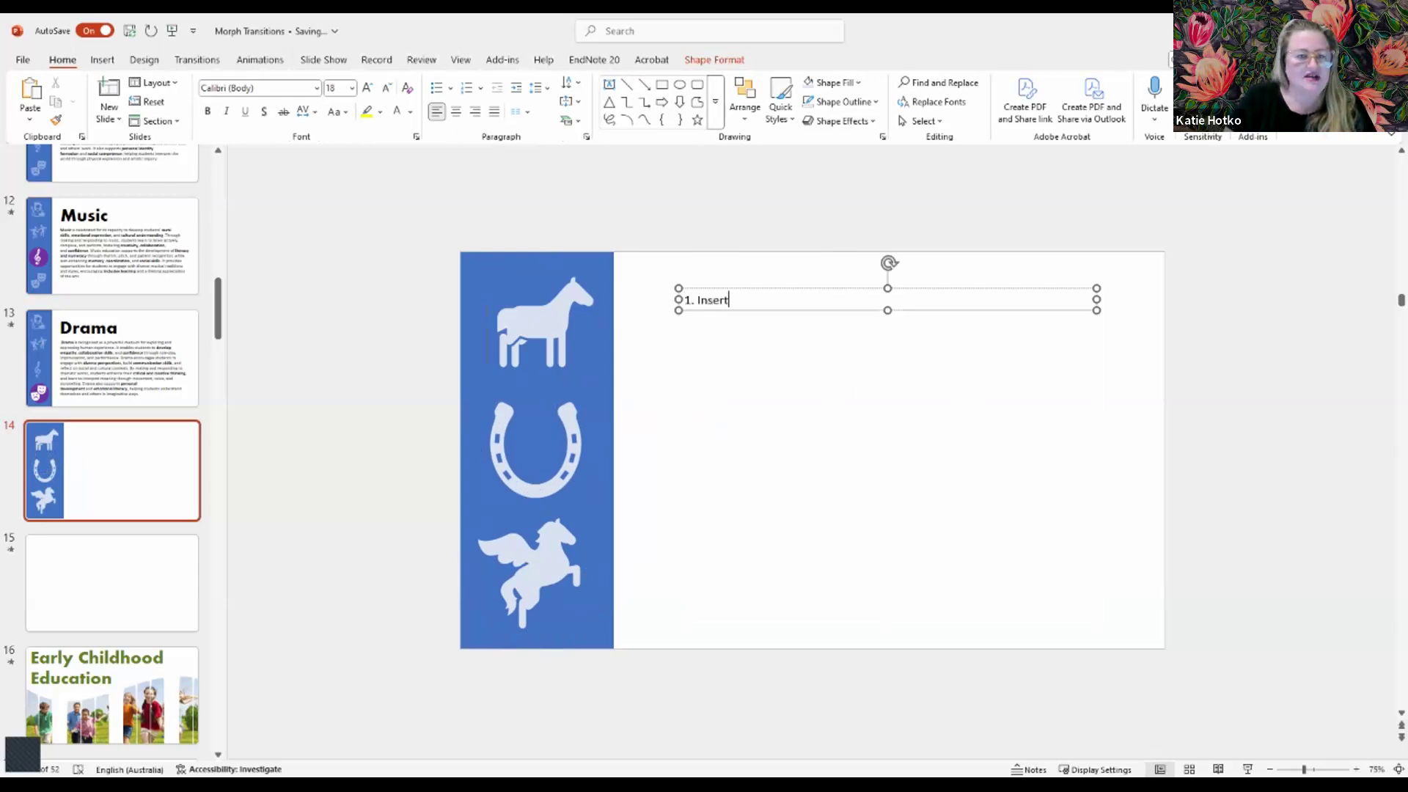
text( Rectan)
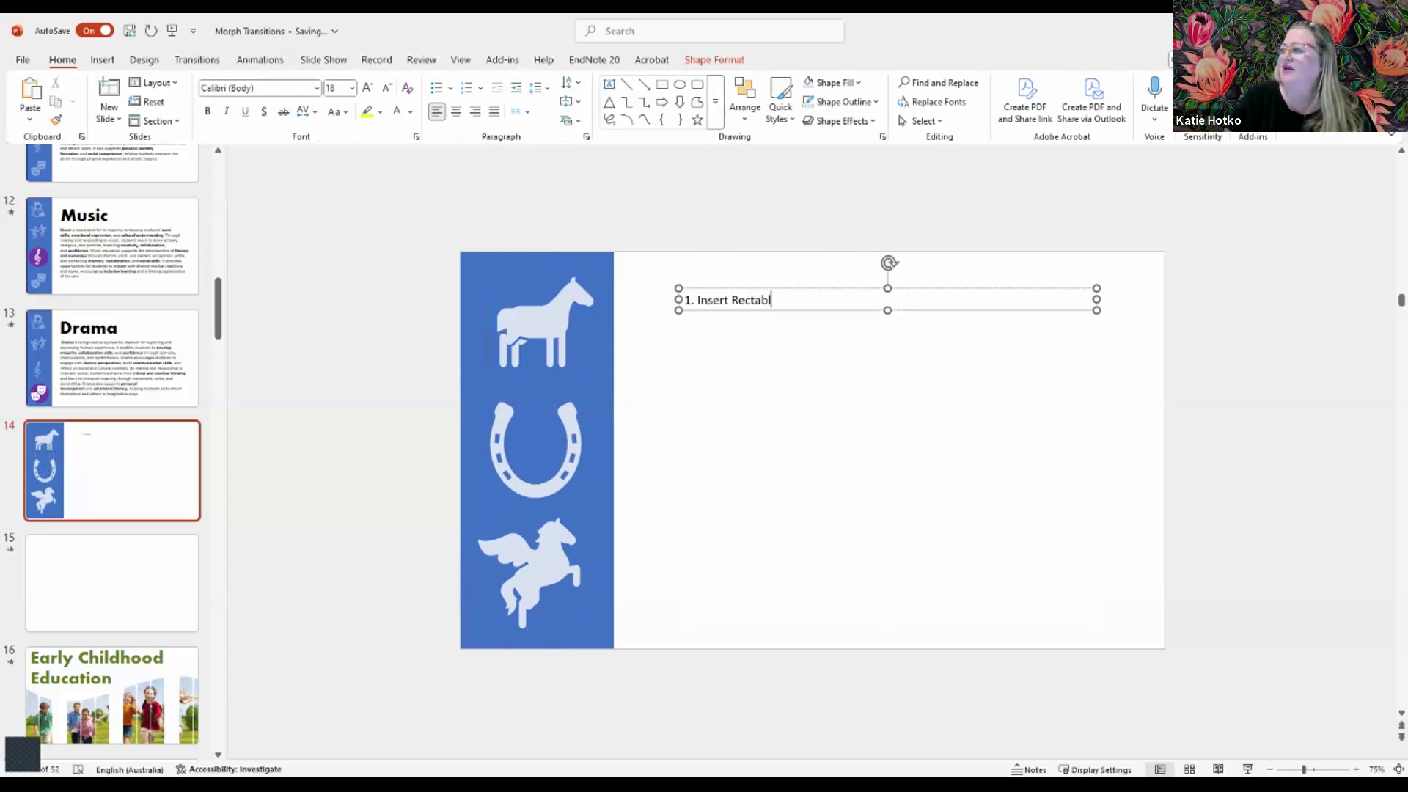
text(gle)
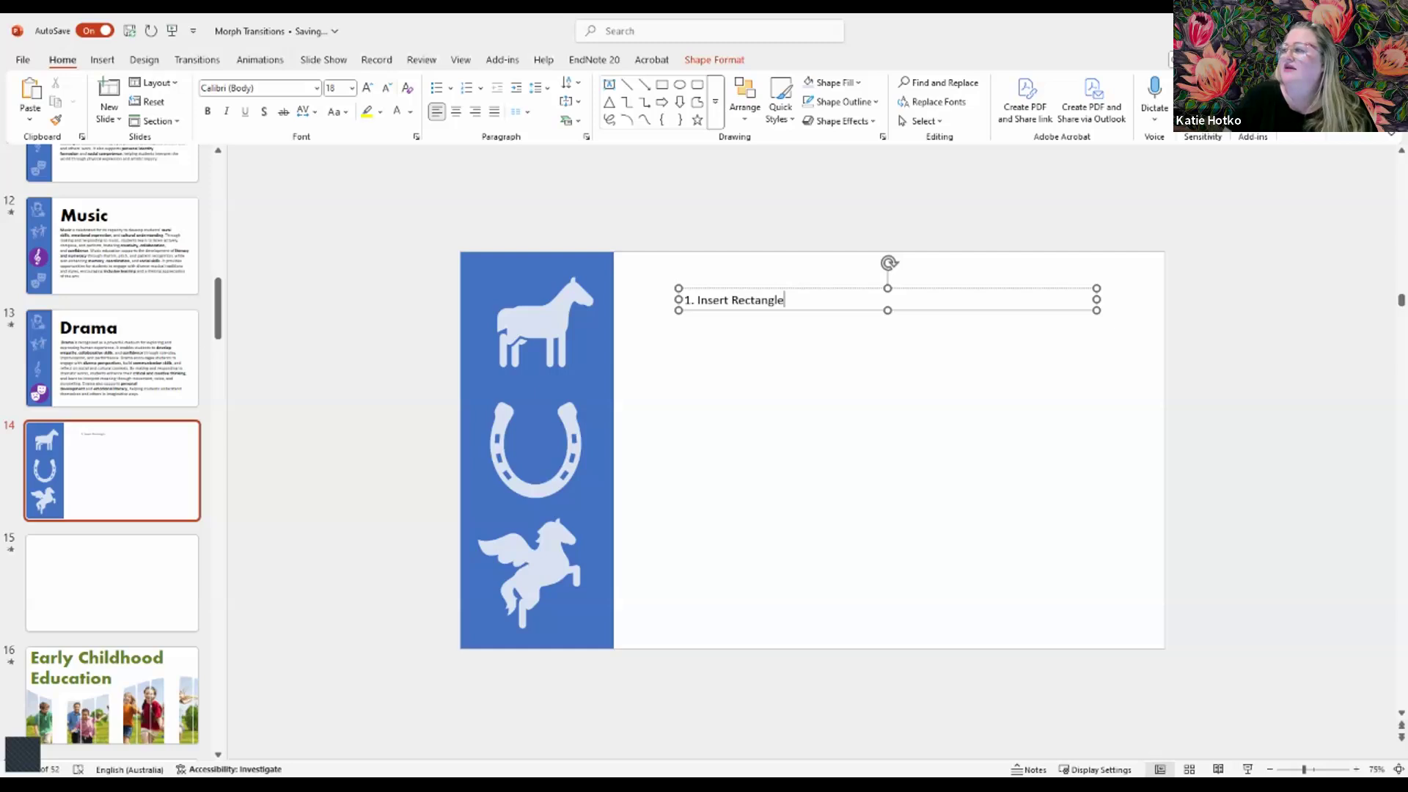
key(Return)
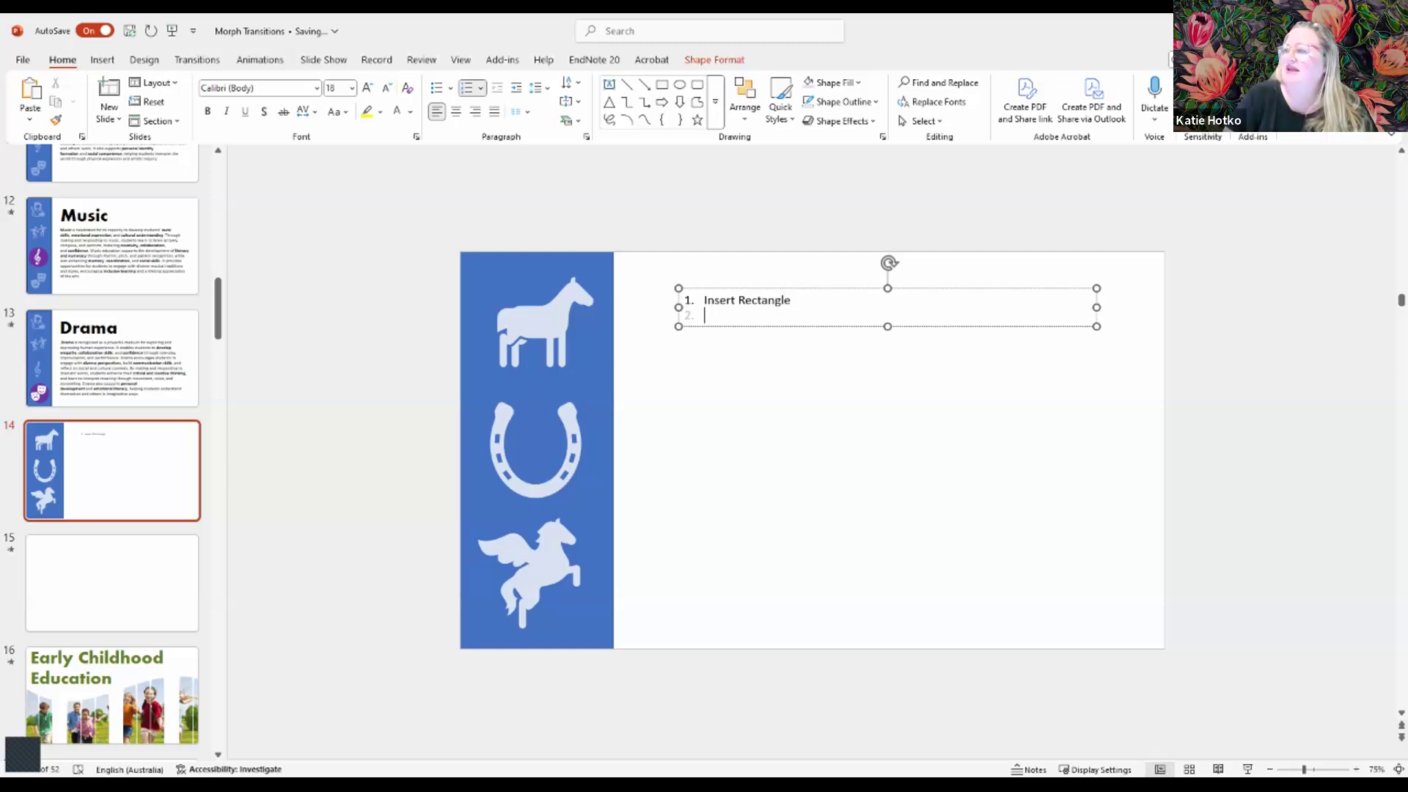
- Add "Remove border" and "Insert x 3 icons" as items 2 and 3 of the numbered list
text(Remove)
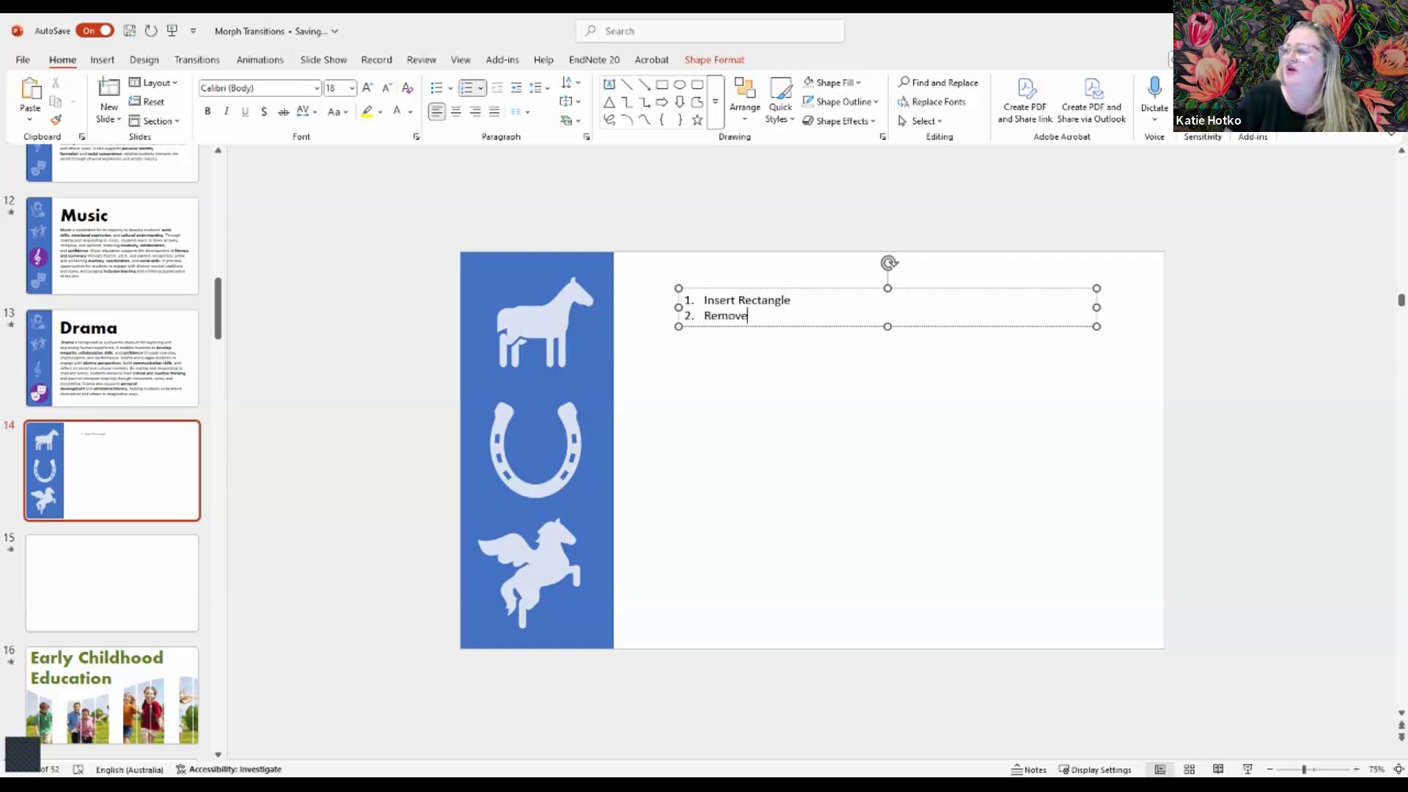
text( border)
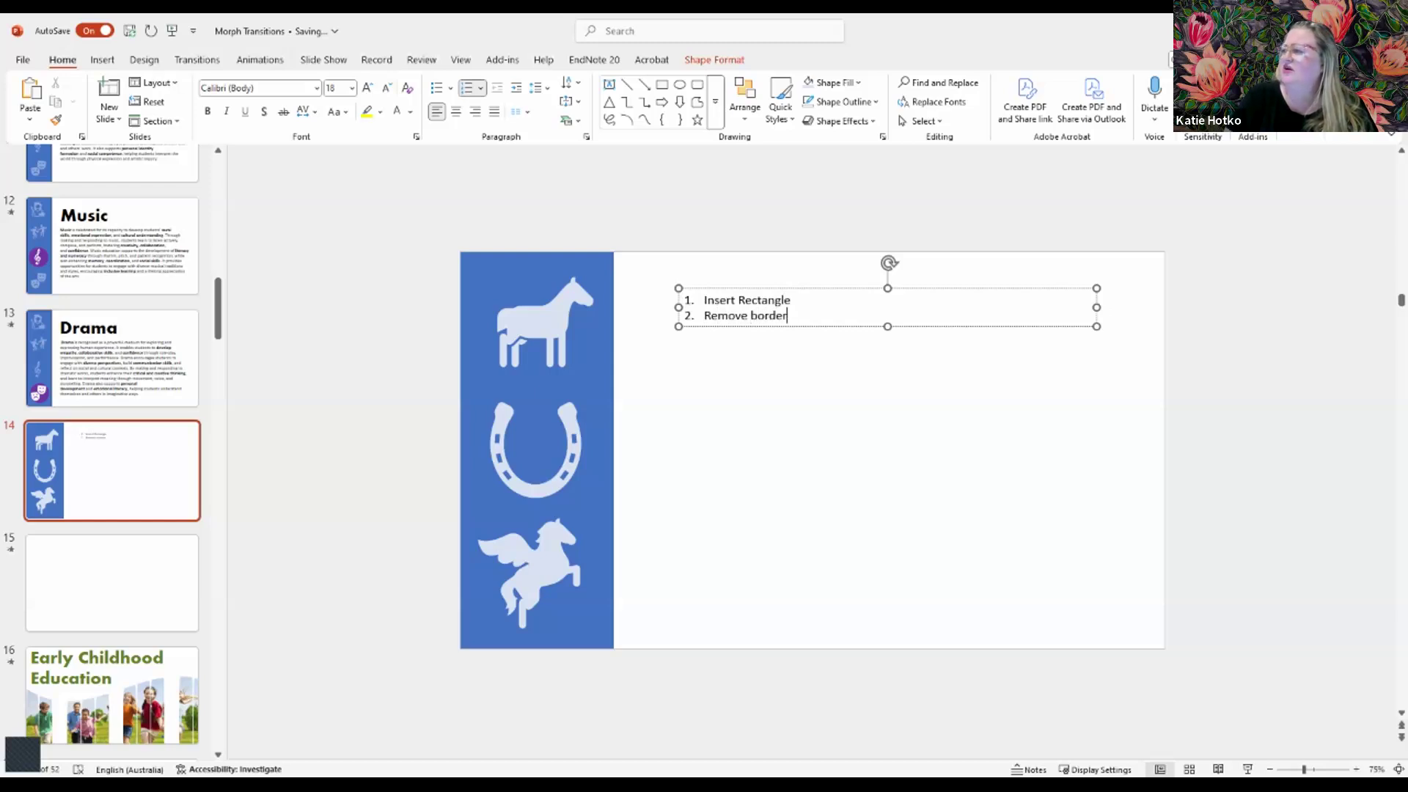
key(Return)
text(Insert )
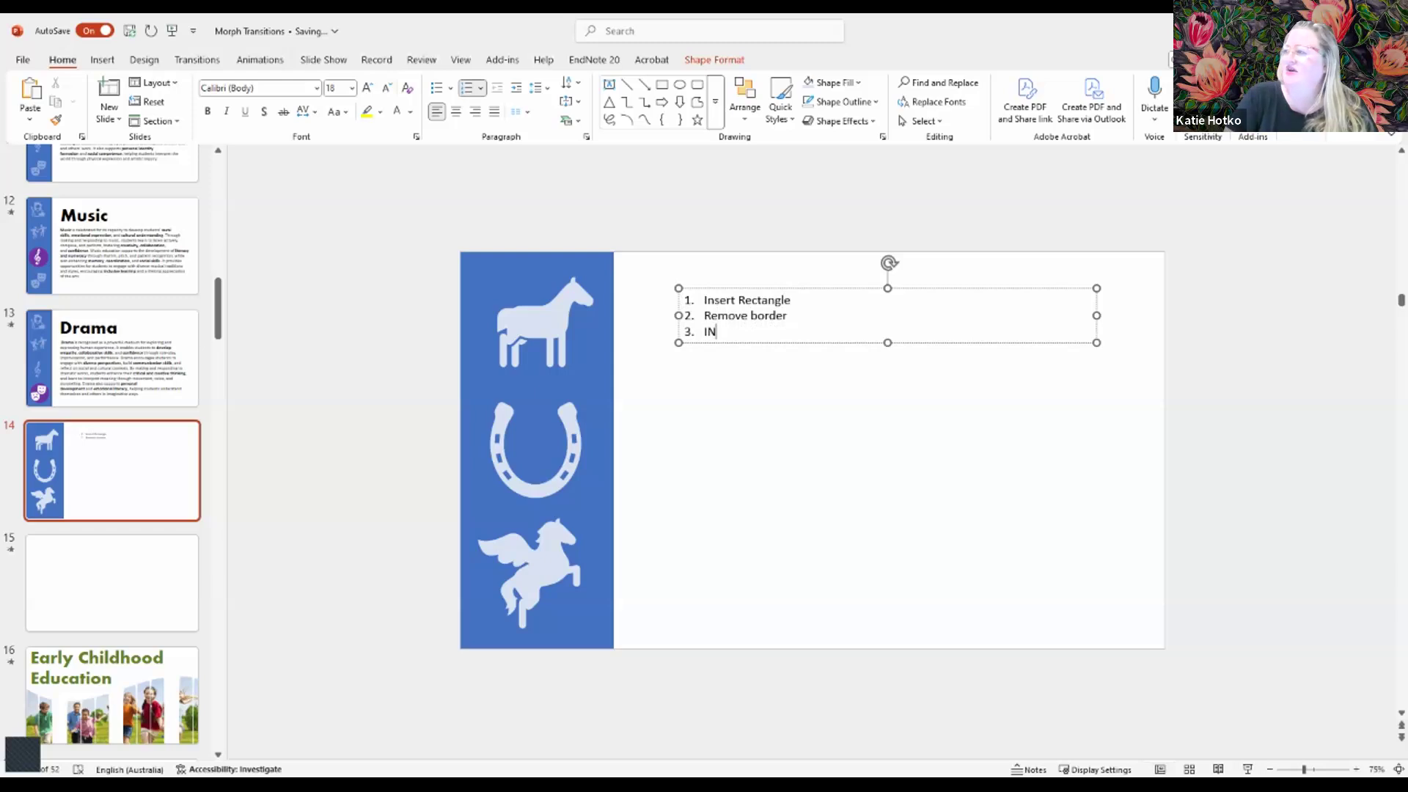
text(x 3 icons)
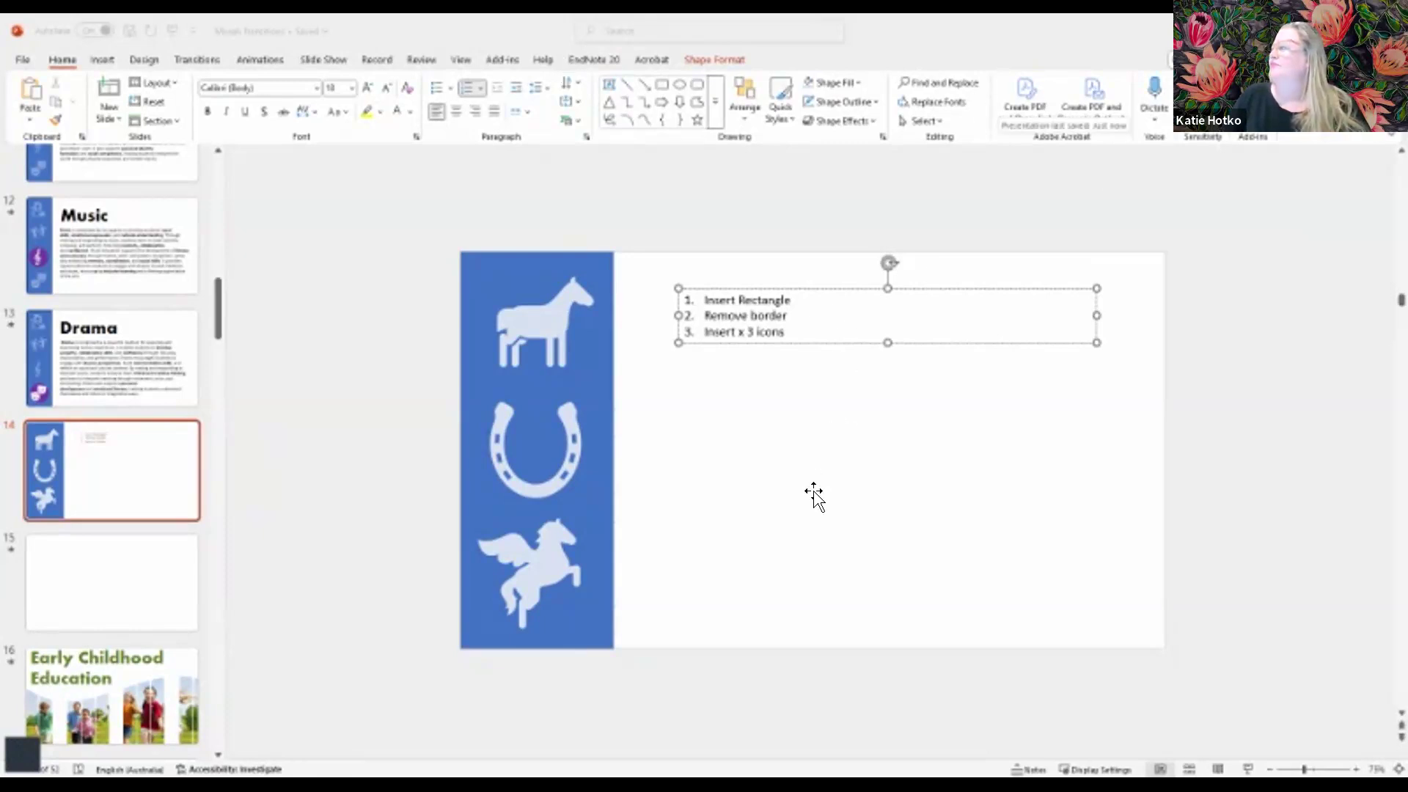
- Add "Resize, change colour and arrange in rectangle" as item 4 of the numbered list
key(Return)
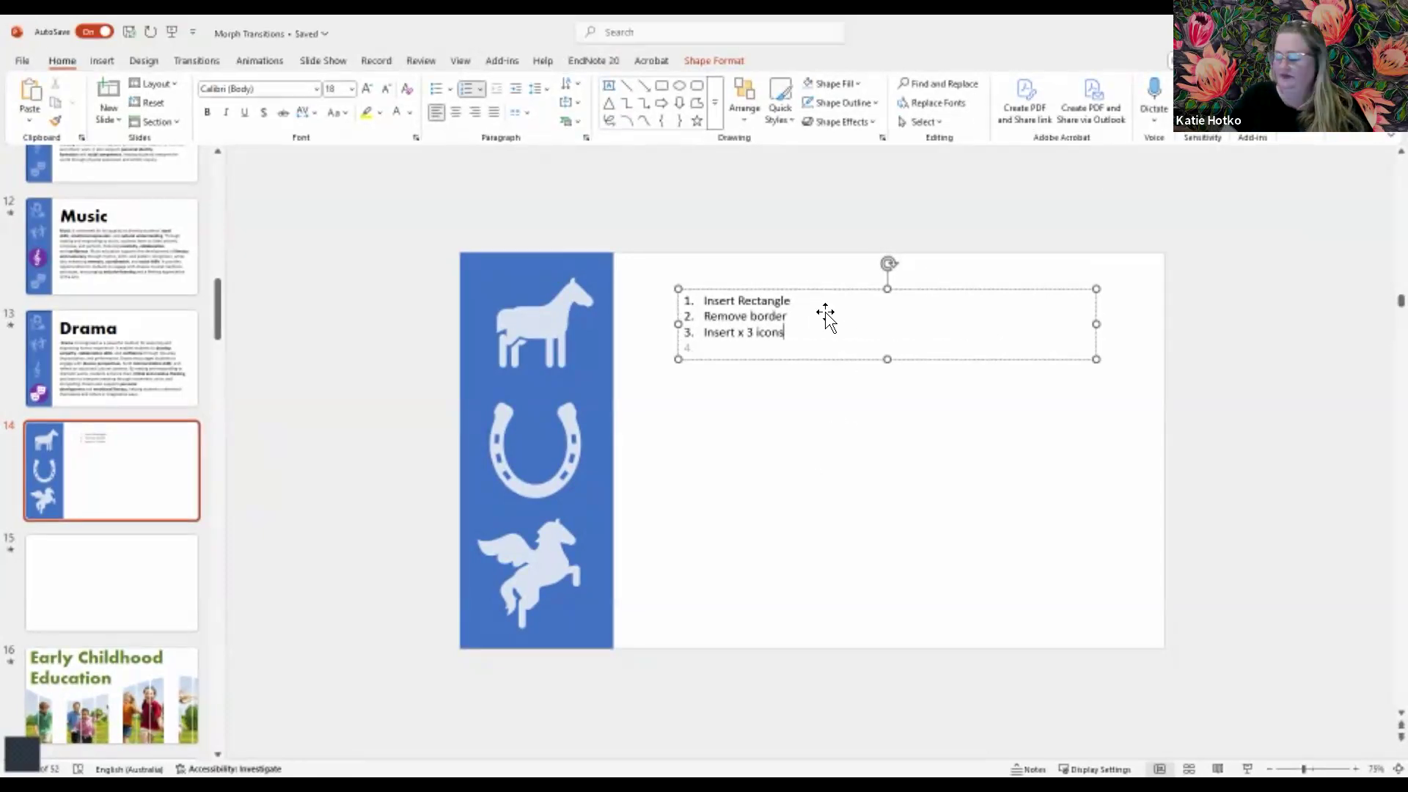
text(Reshape)
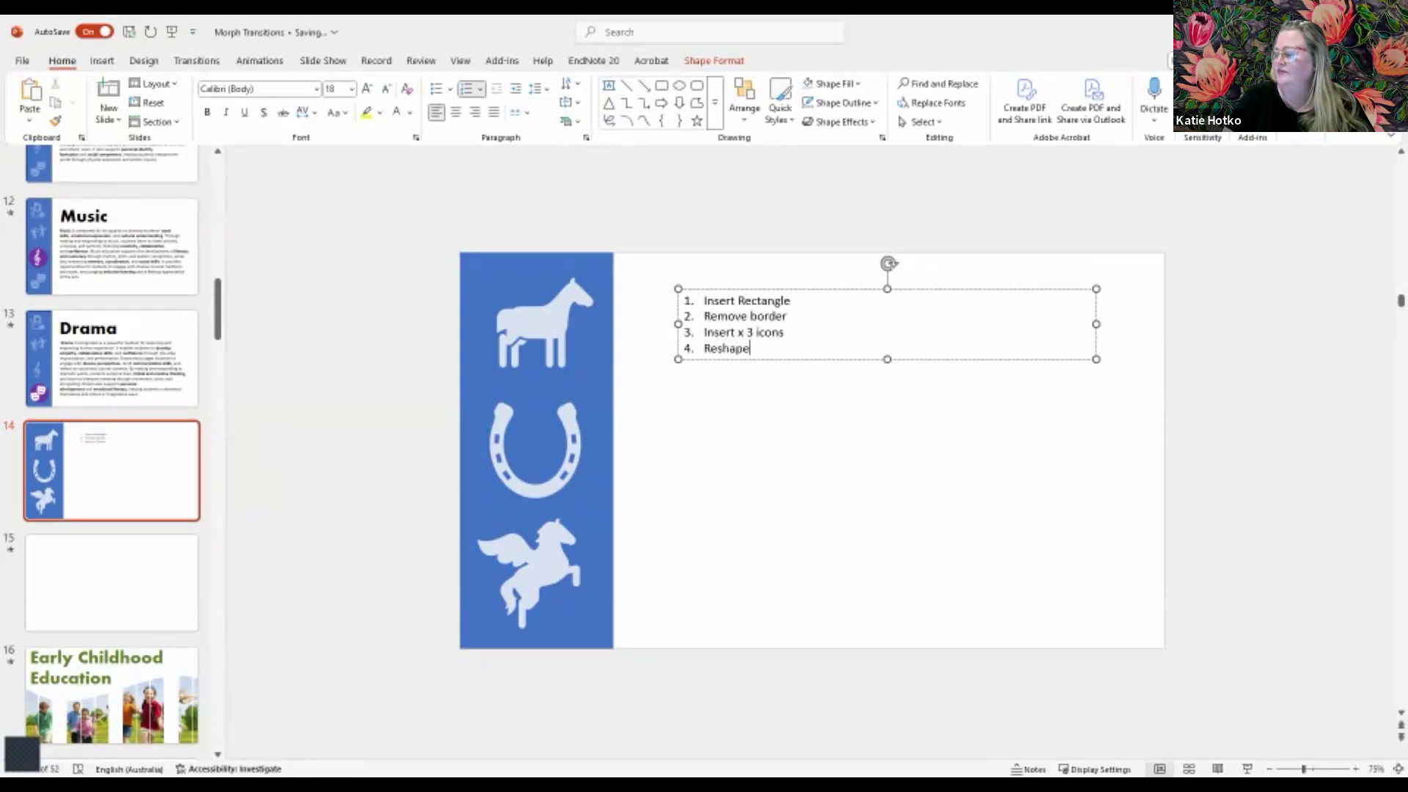
key(BackSpace)
key(BackSpace)
key(BackSpace)
key(BackSpace)
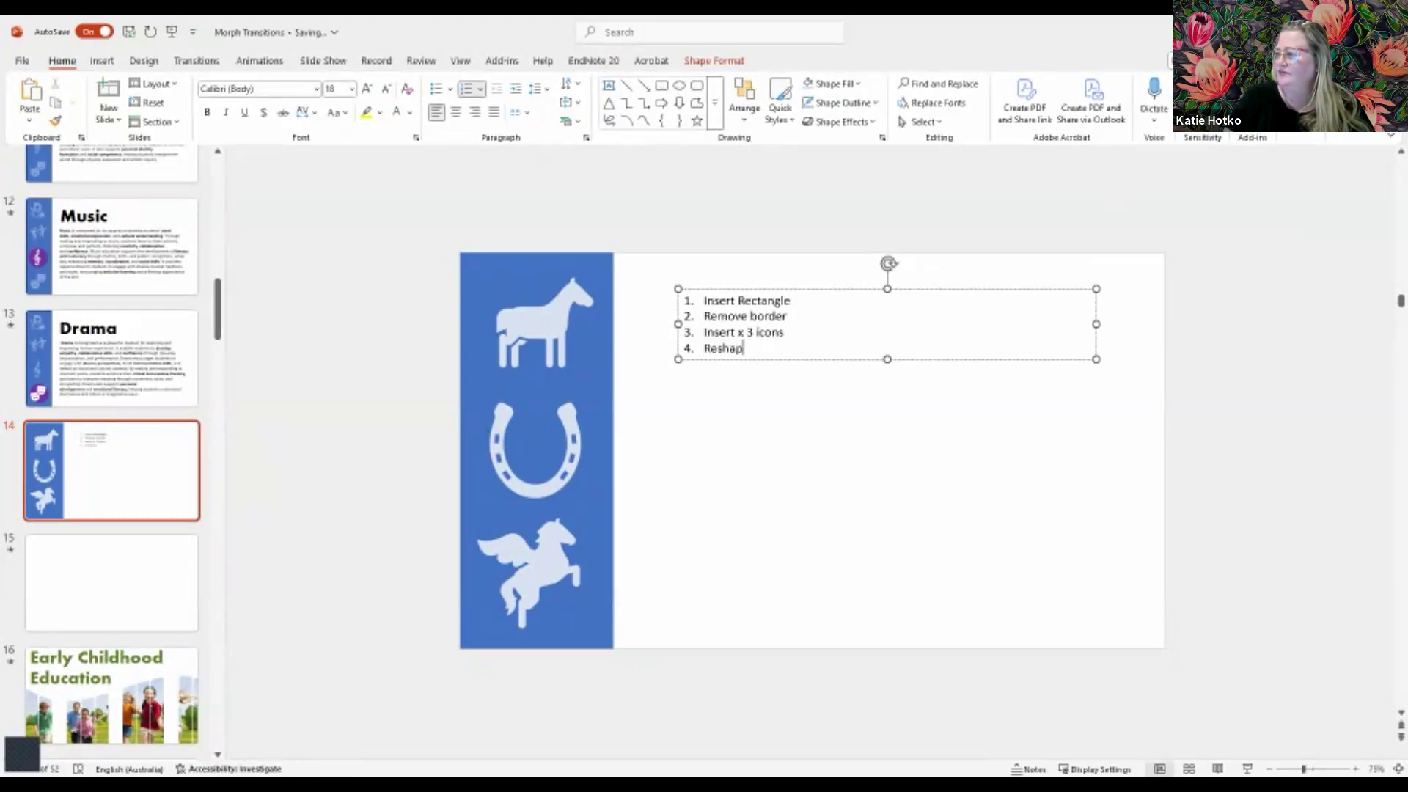
text(ize, )
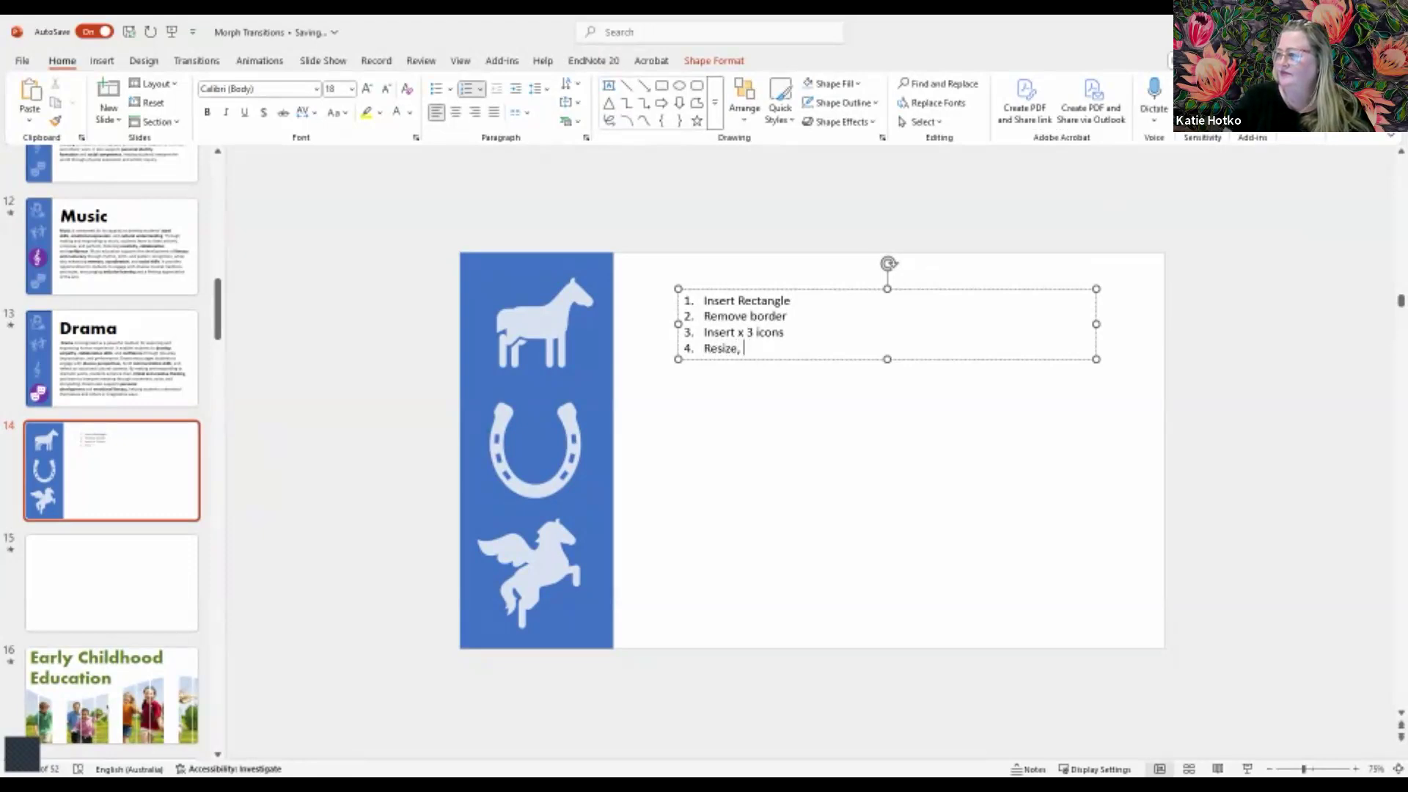
text(change)
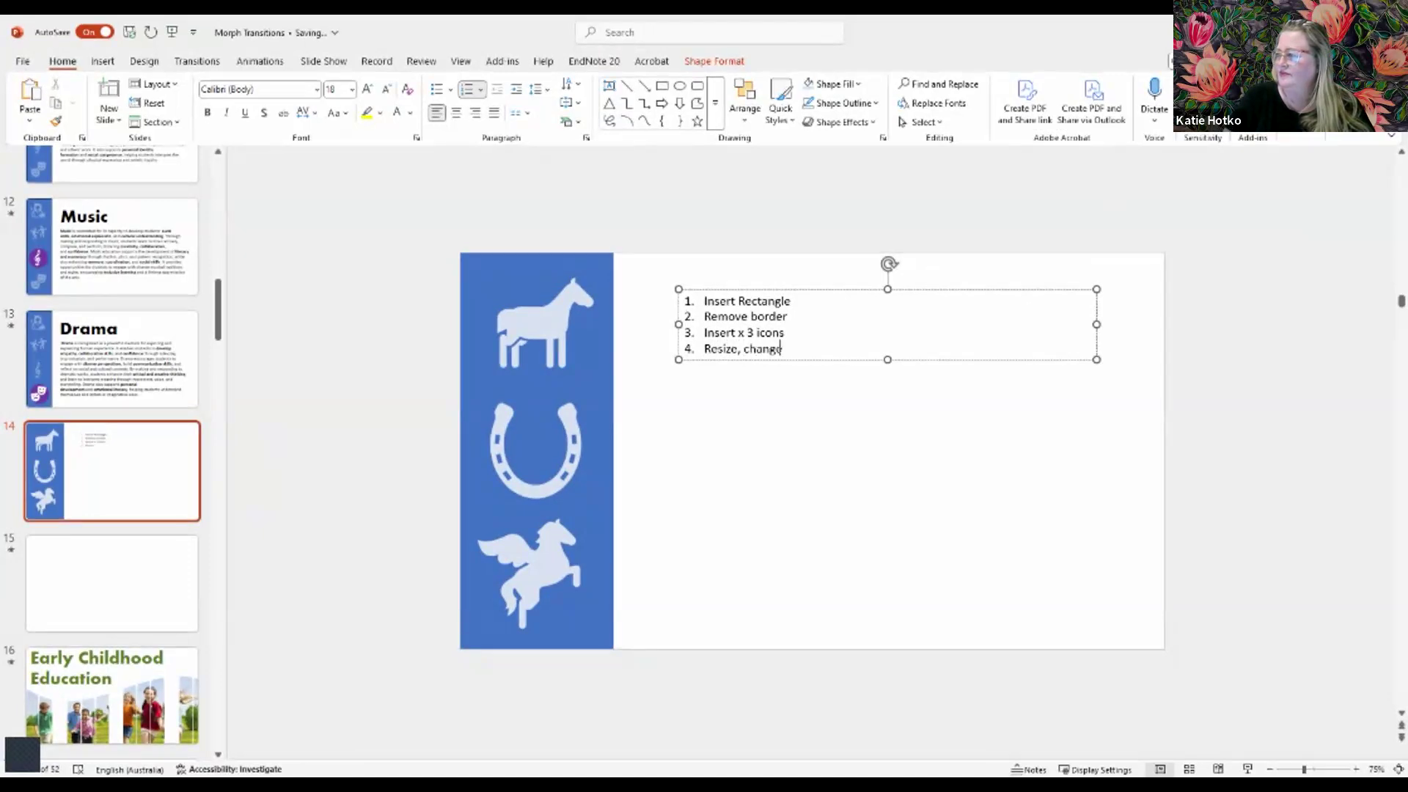
text( colour and arrange in )
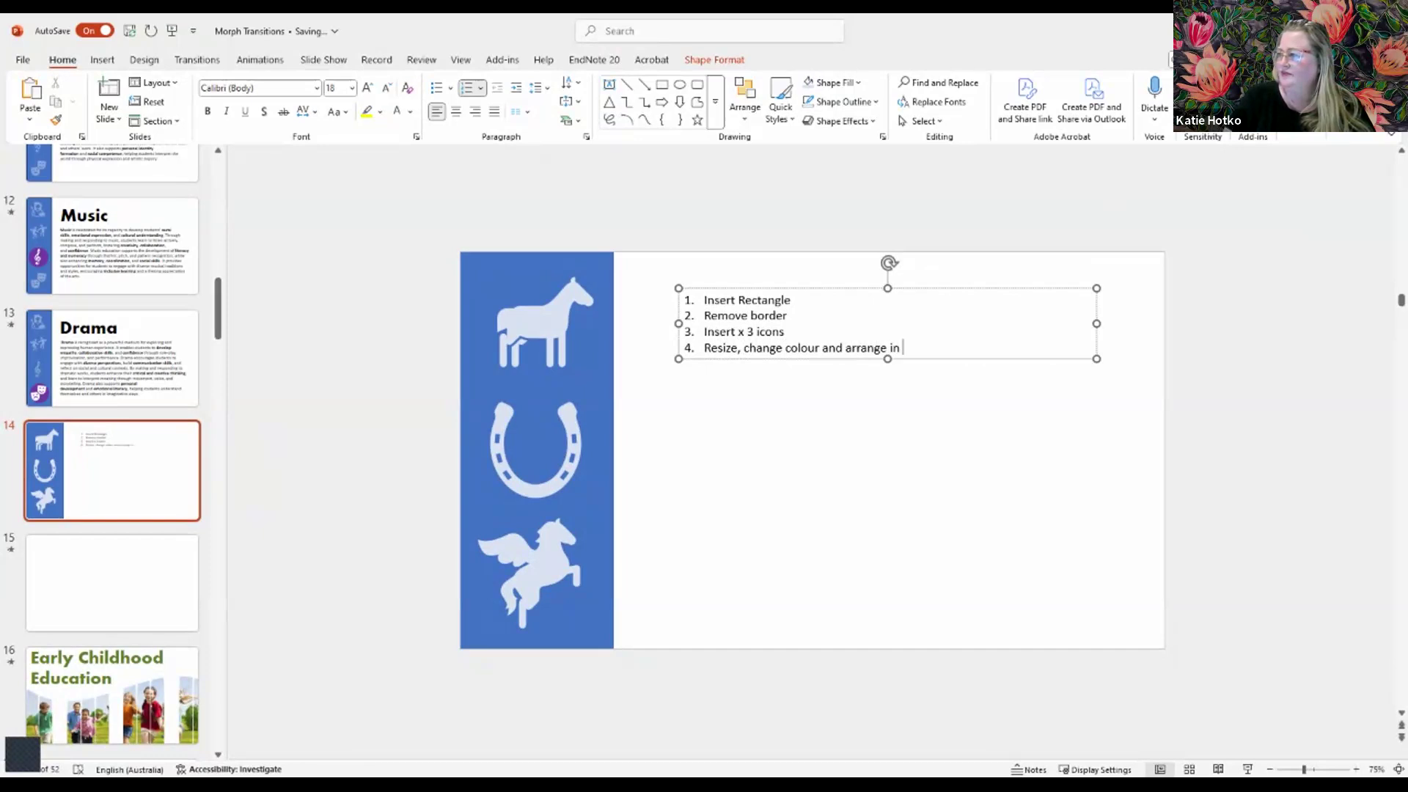
text(recta)
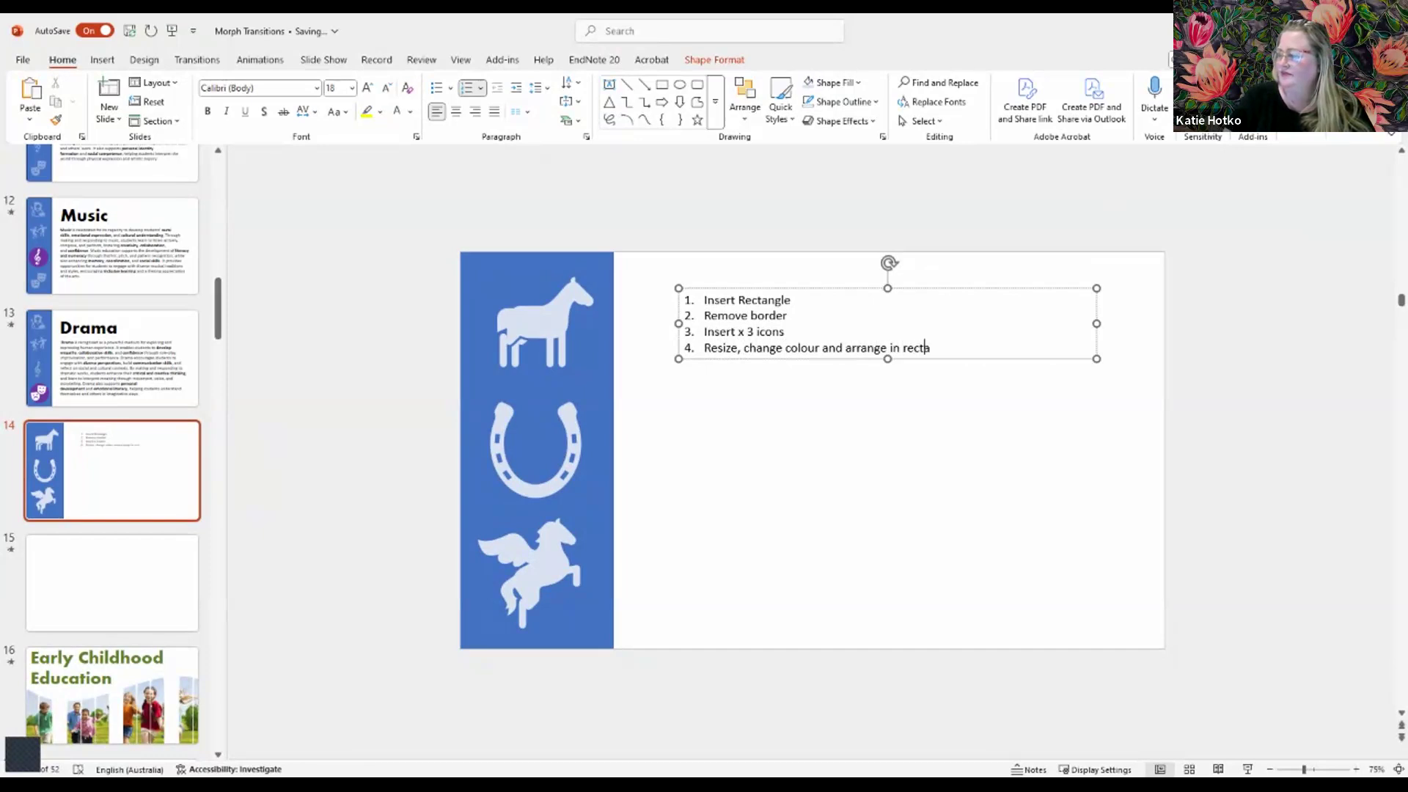
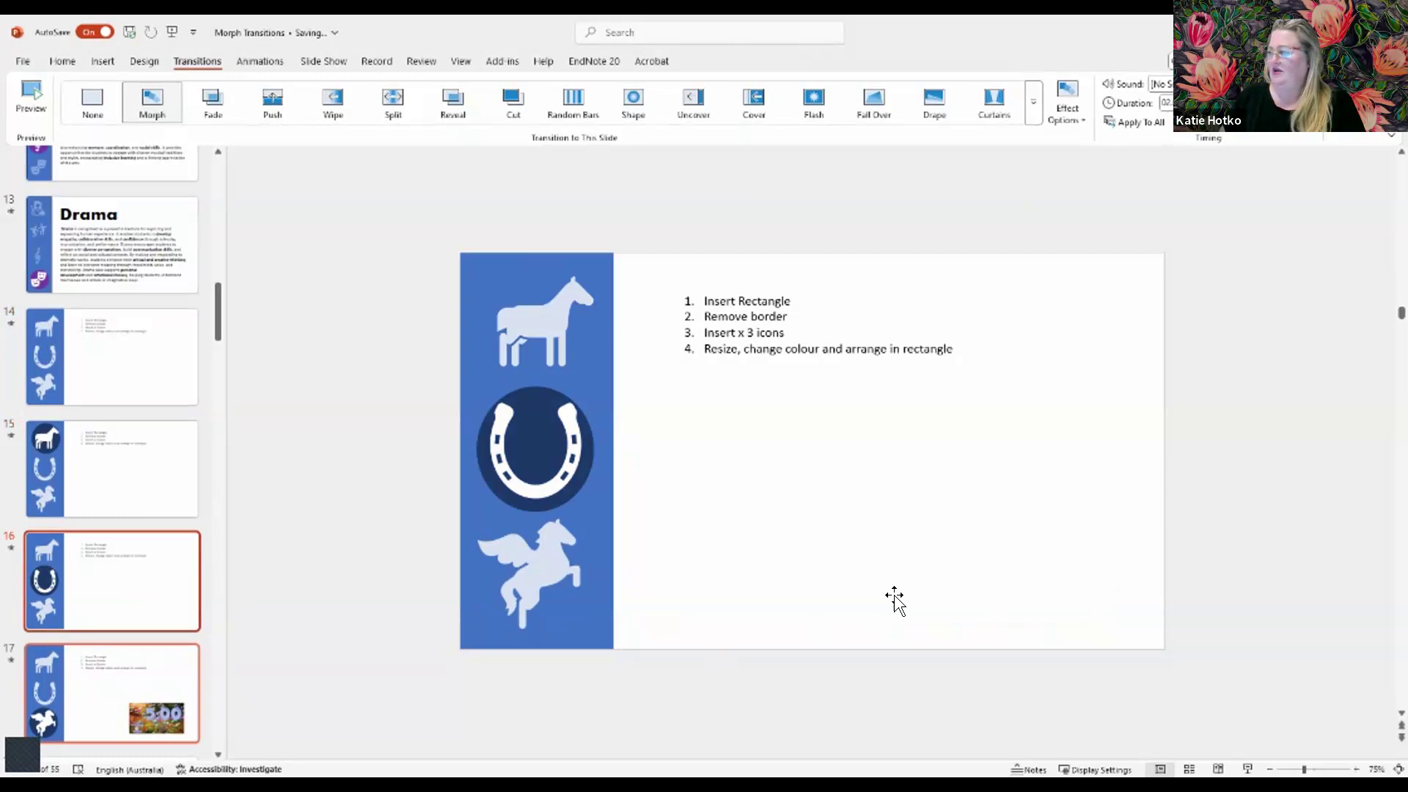
- Play the slide show from slide 14 through the highlighted horse, horseshoe and winged horse slides, and end the show
click(156, 369)
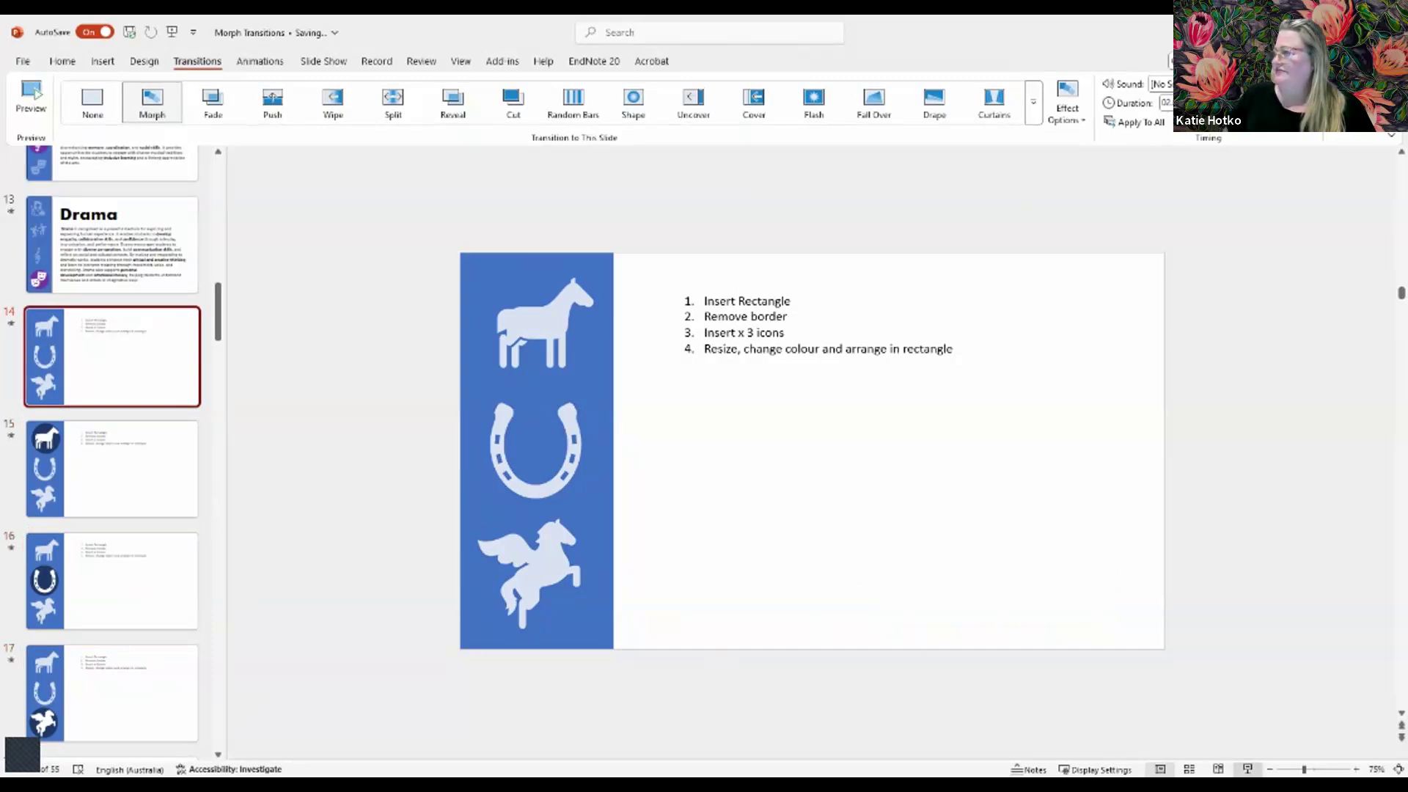
key(shift+F5)
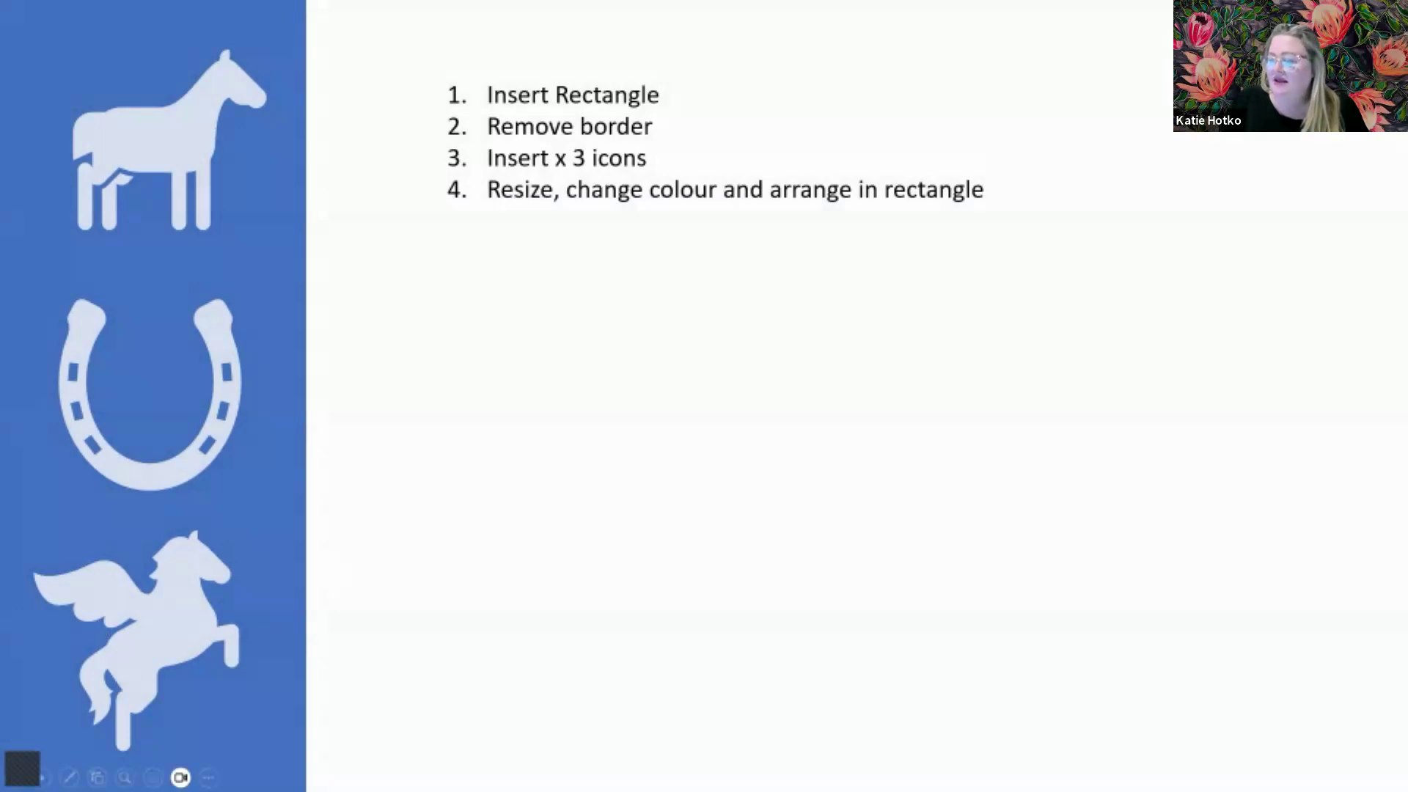
key(Right)
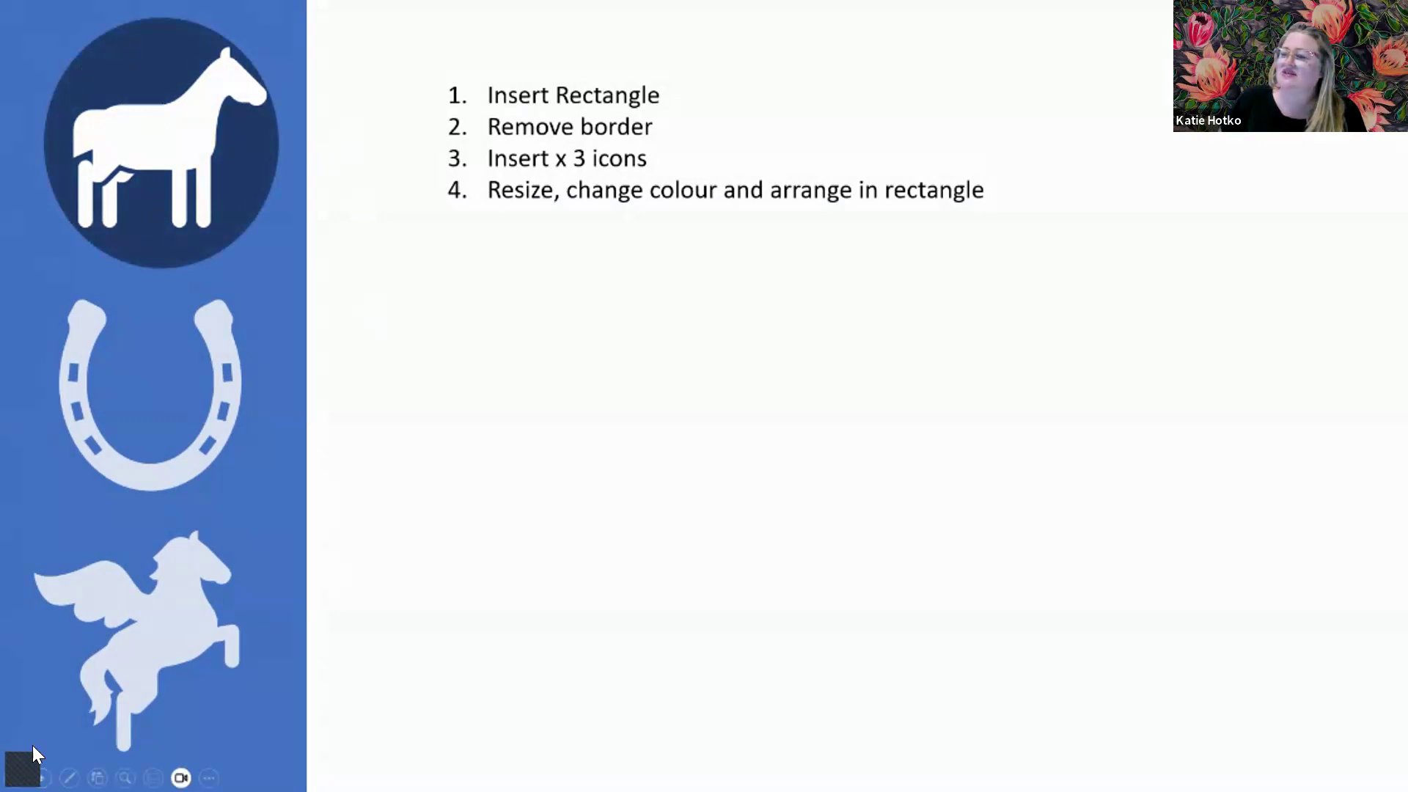
click(43, 778)
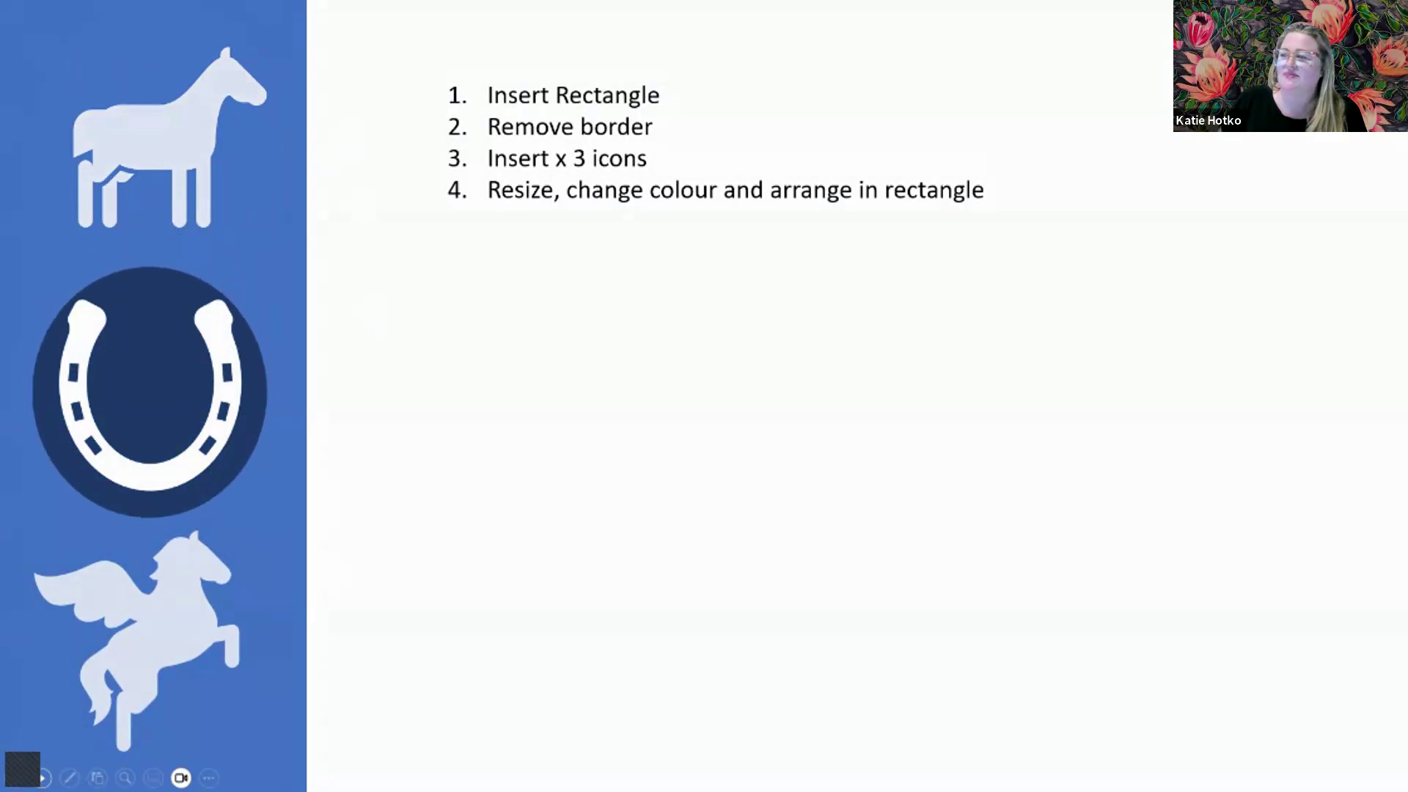
click(43, 778)
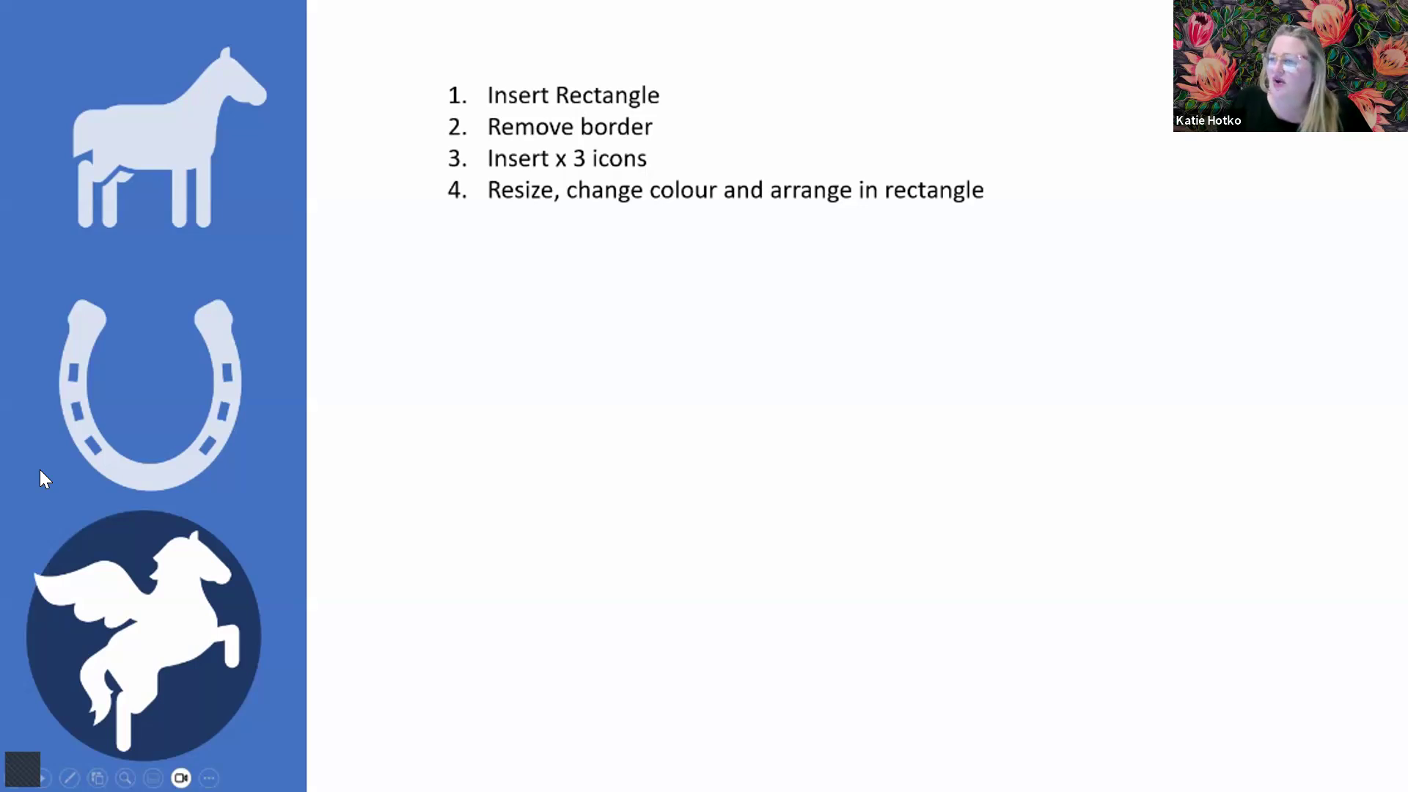
key(Escape)
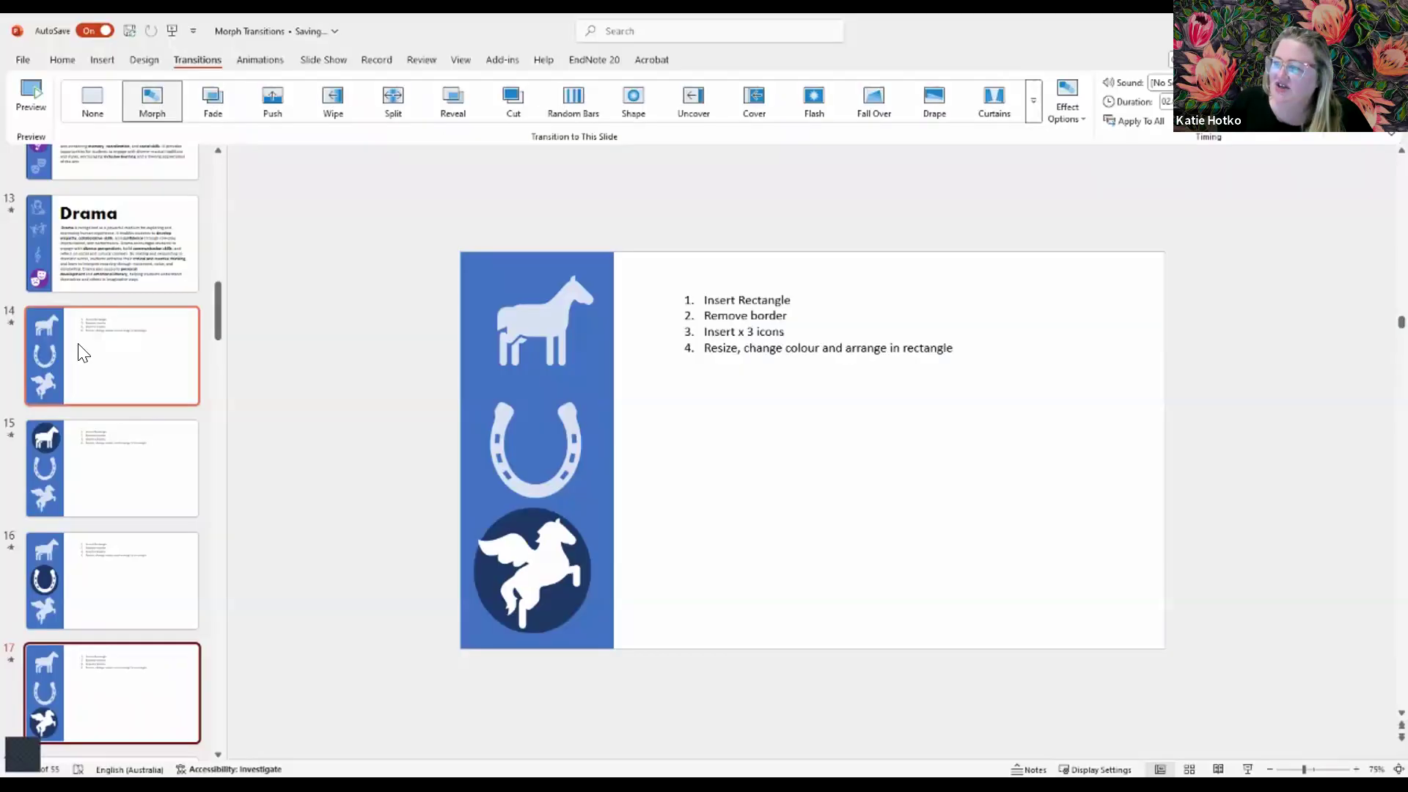
- Delete slide 14, the horse slide on which no icon is highlighted with a circle
click(189, 352)
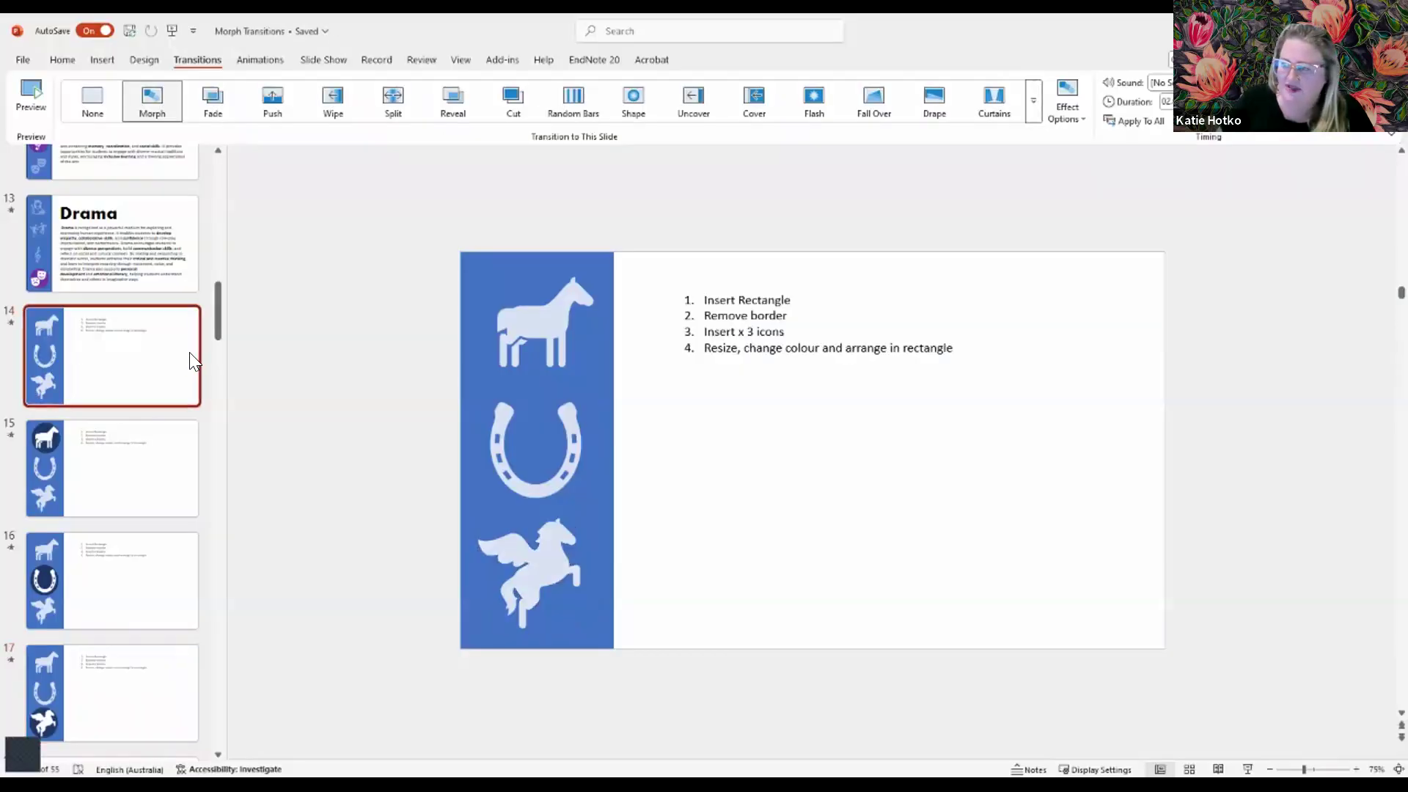
key(Delete)
scroll(173, 494, up, 3)
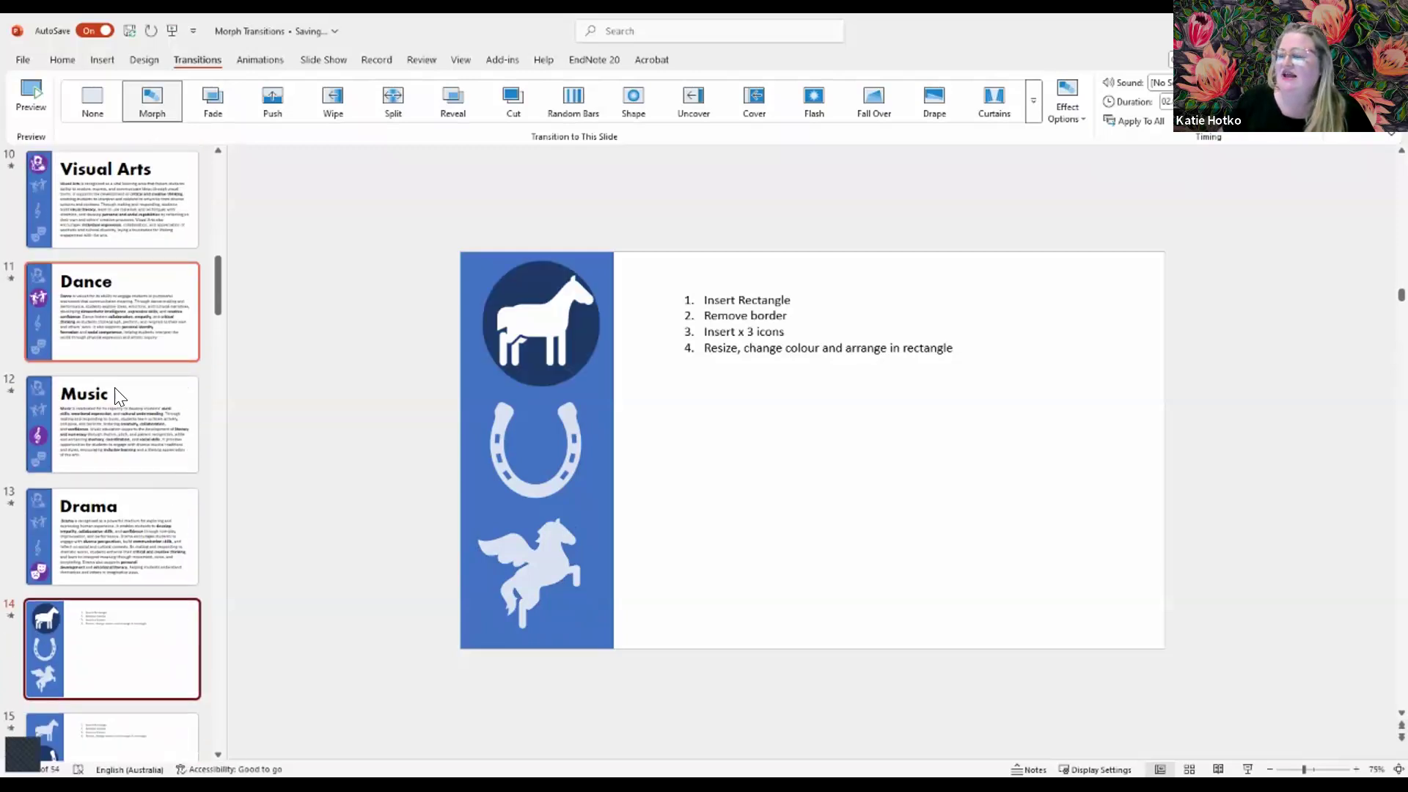
scroll(138, 626, down, 3)
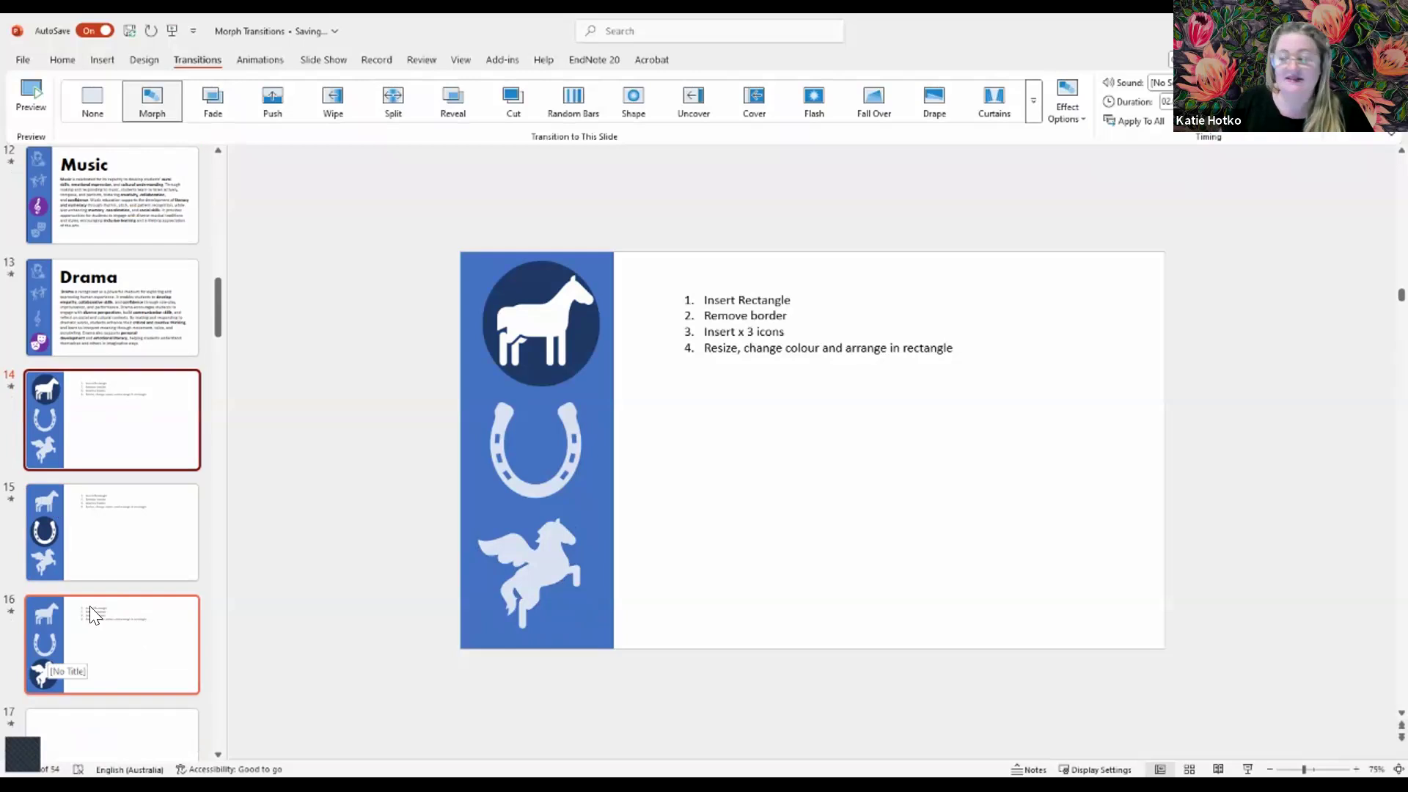
- On slide 16, leave a blank line after list item 4 and add "Insert a circle" and "Remove outline" as items 5 and 6
key(Down)
key(Down)
click(966, 341)
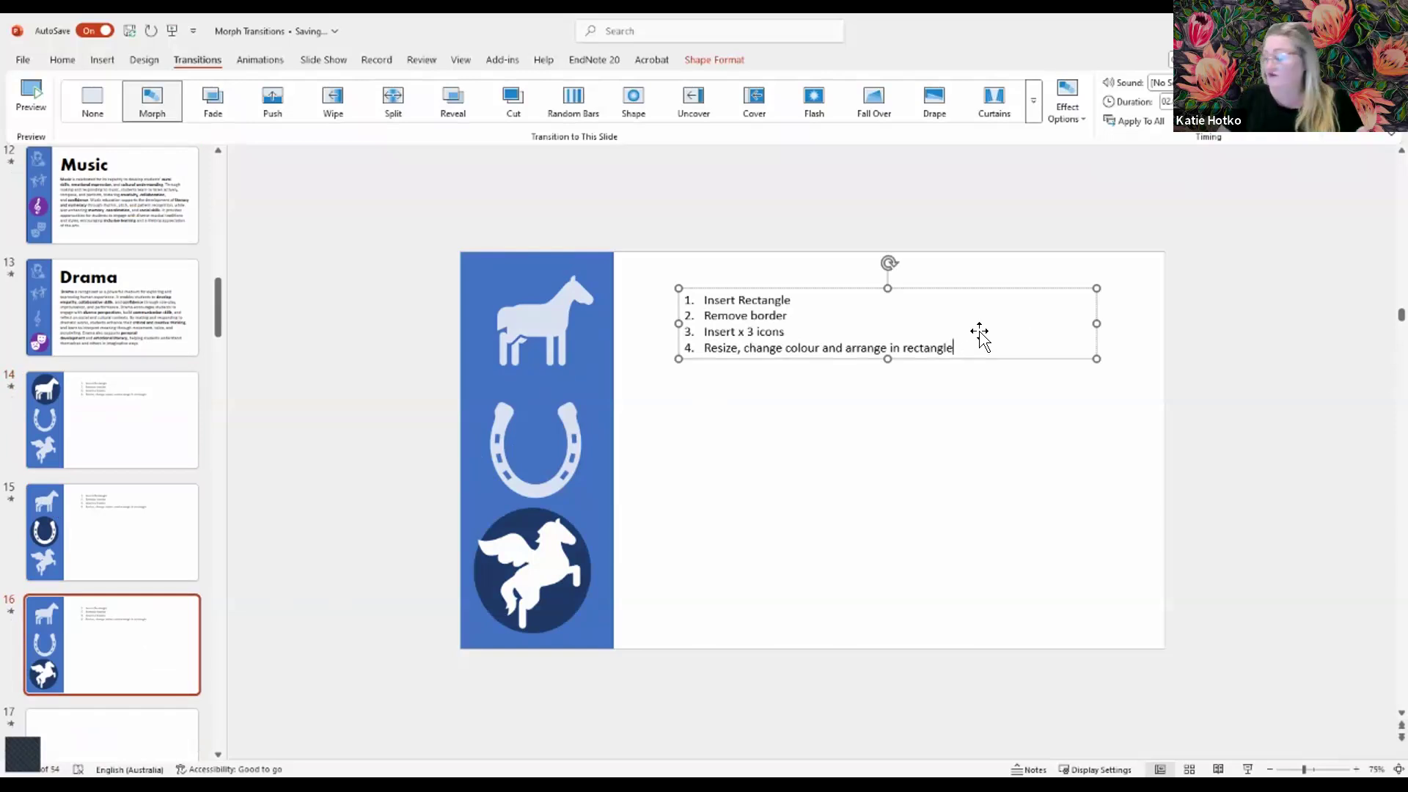
key(Return)
key(Return)
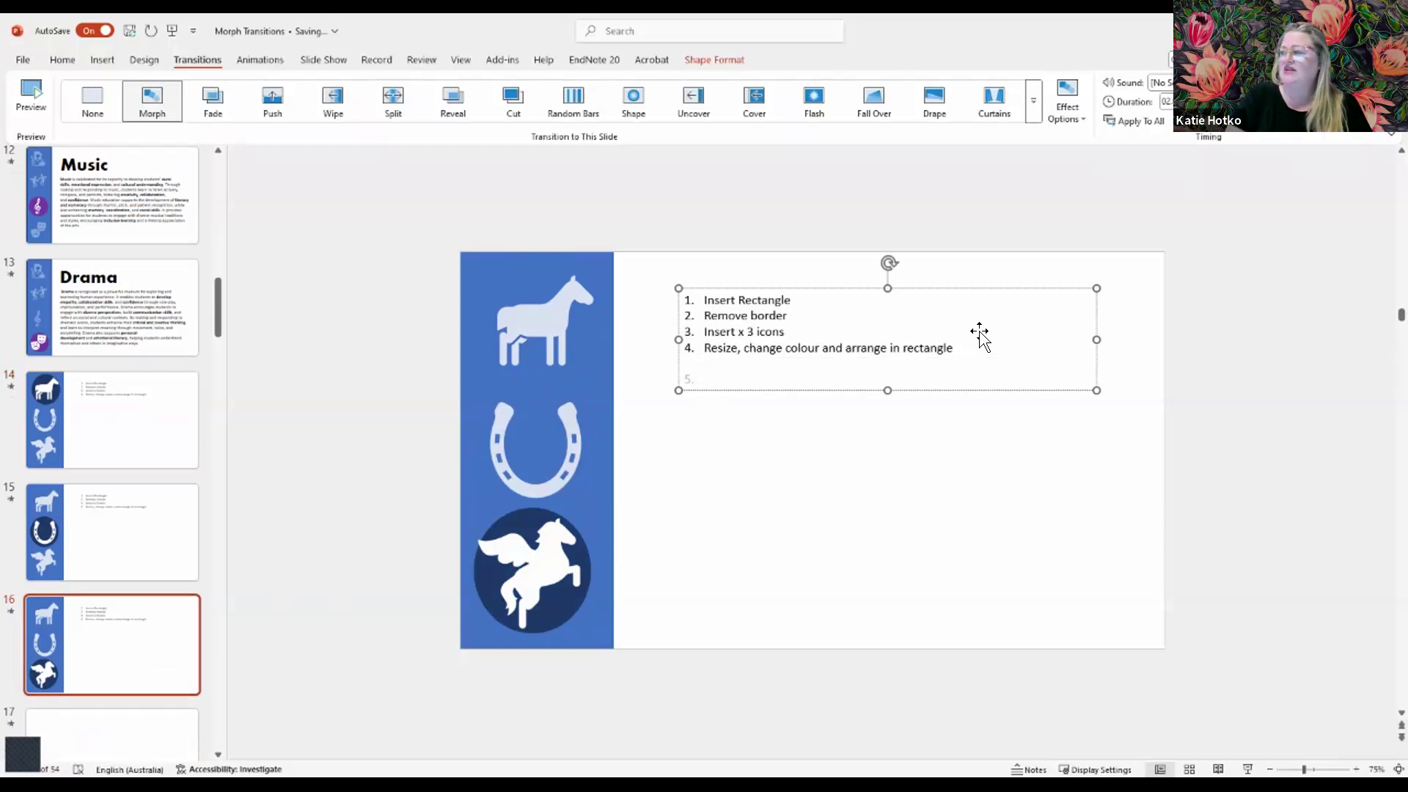
text(Insert a)
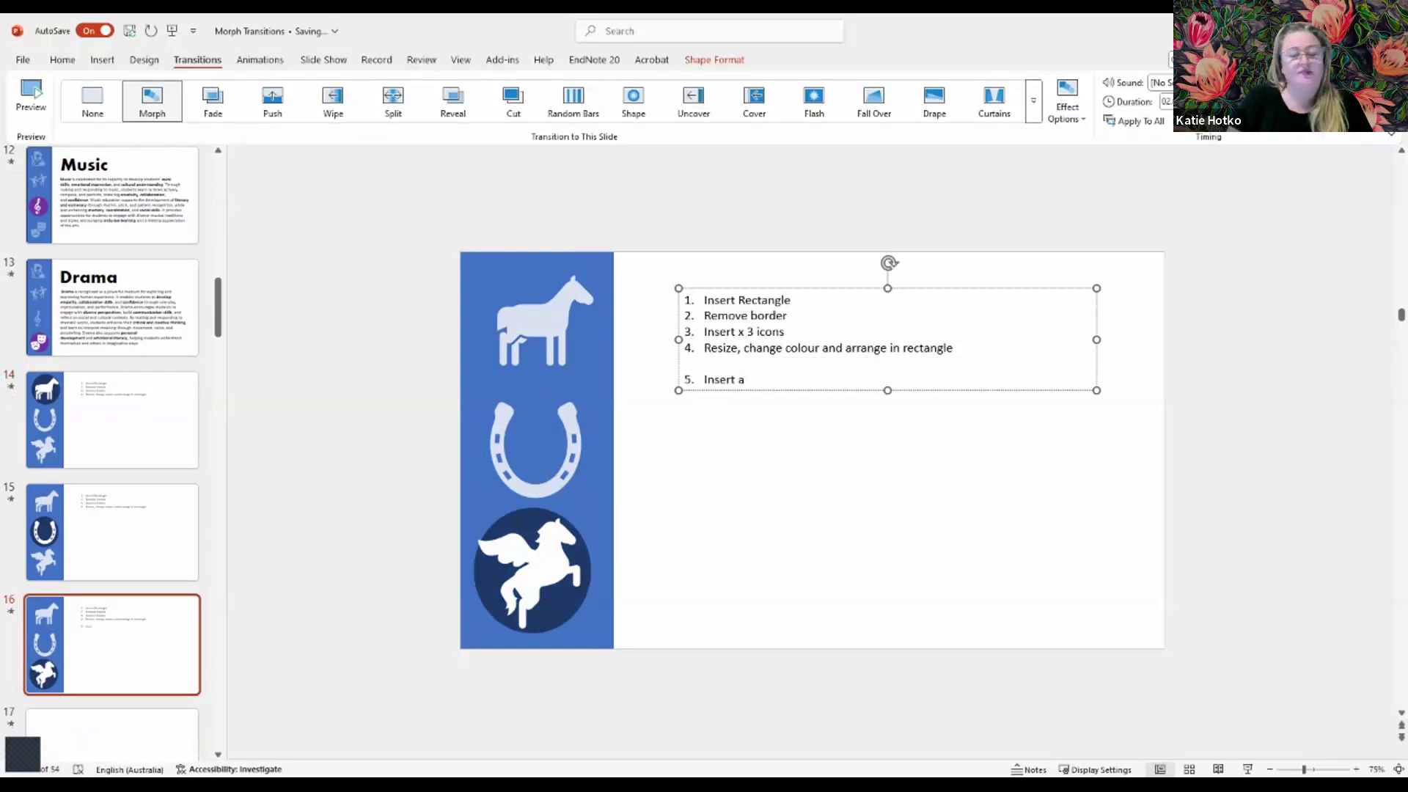
text( circle)
key(Return)
text(remove outline)
key(Return)
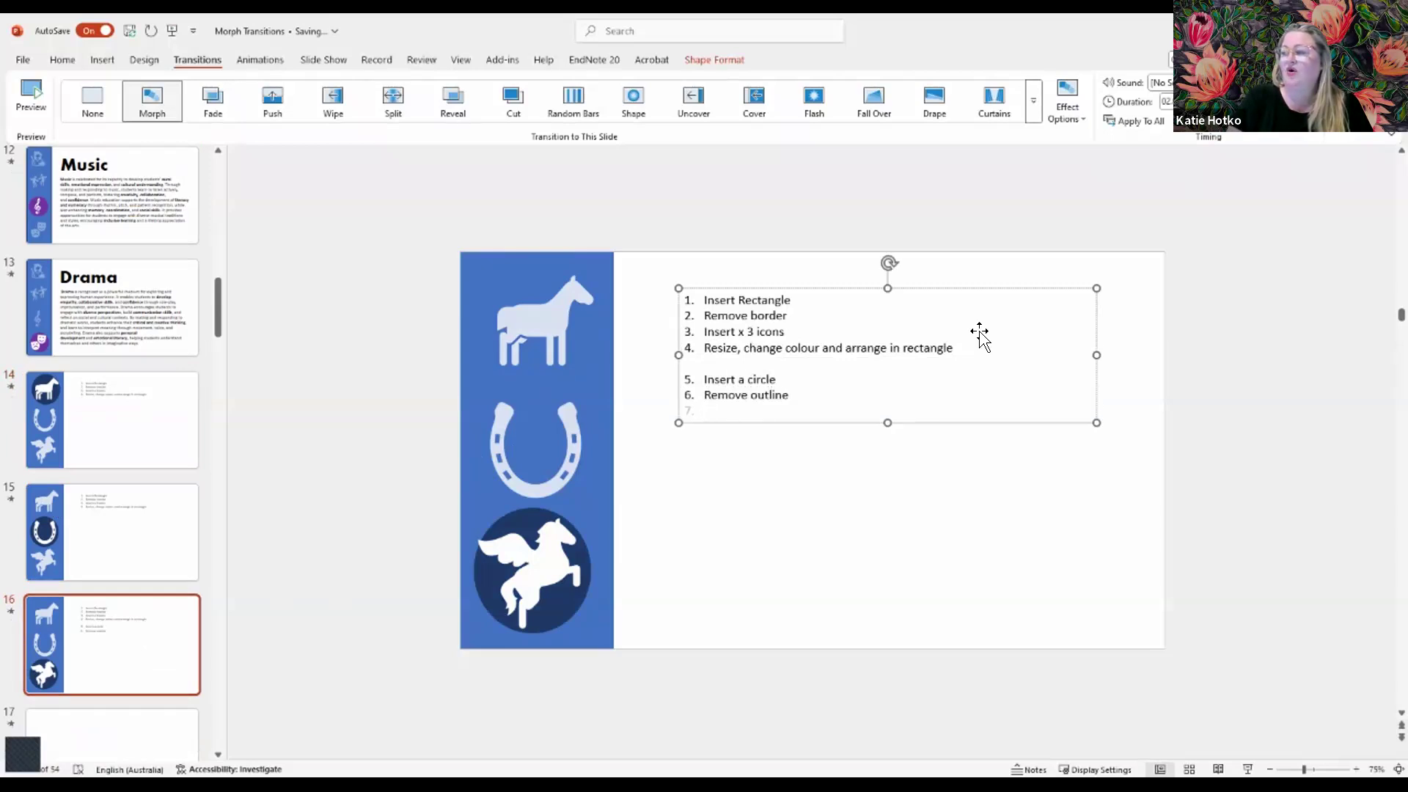
- Add "Reorder" and "Copy your slide" as items 7 and 8 of the list on slide 16
text(reorder)
key(Return)
text(cop)
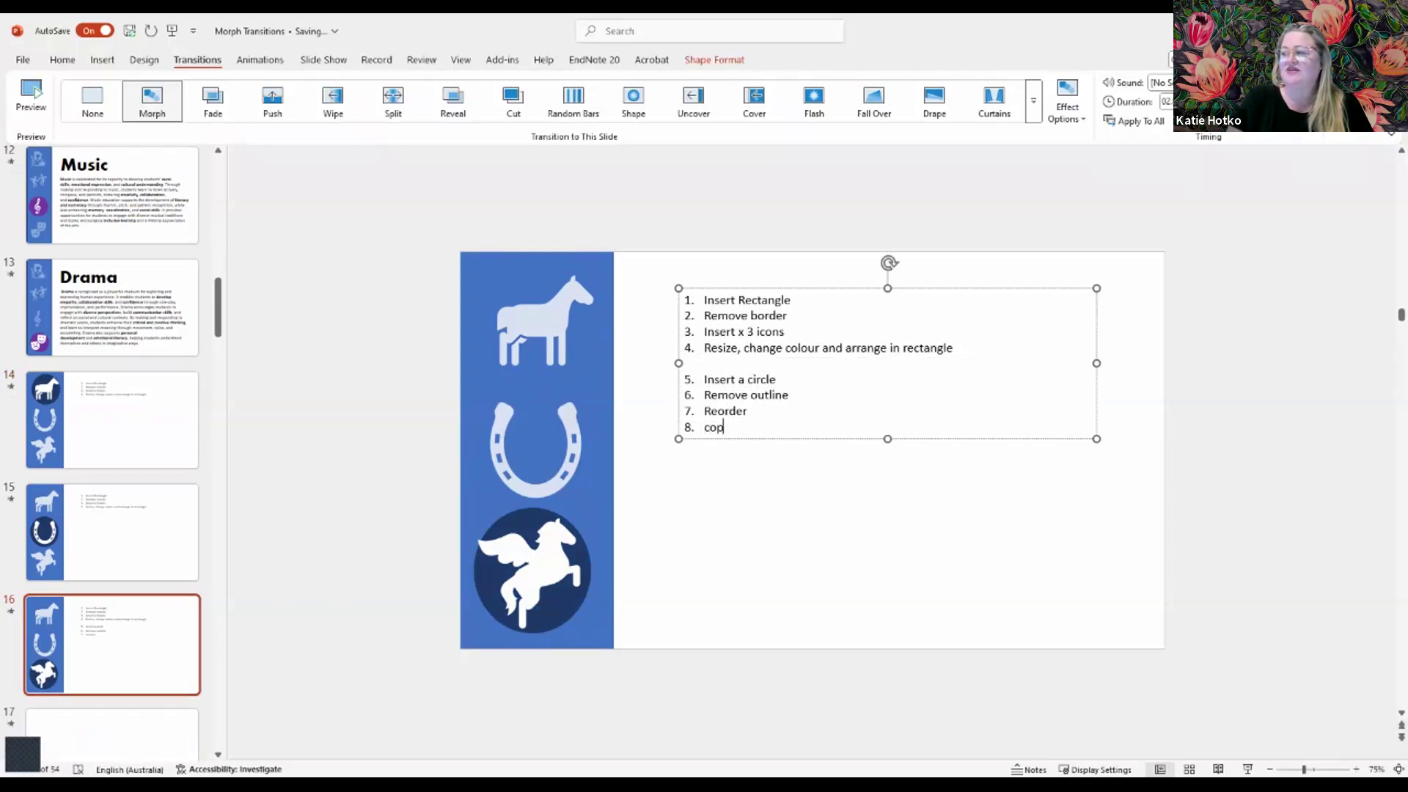
text(y your slide)
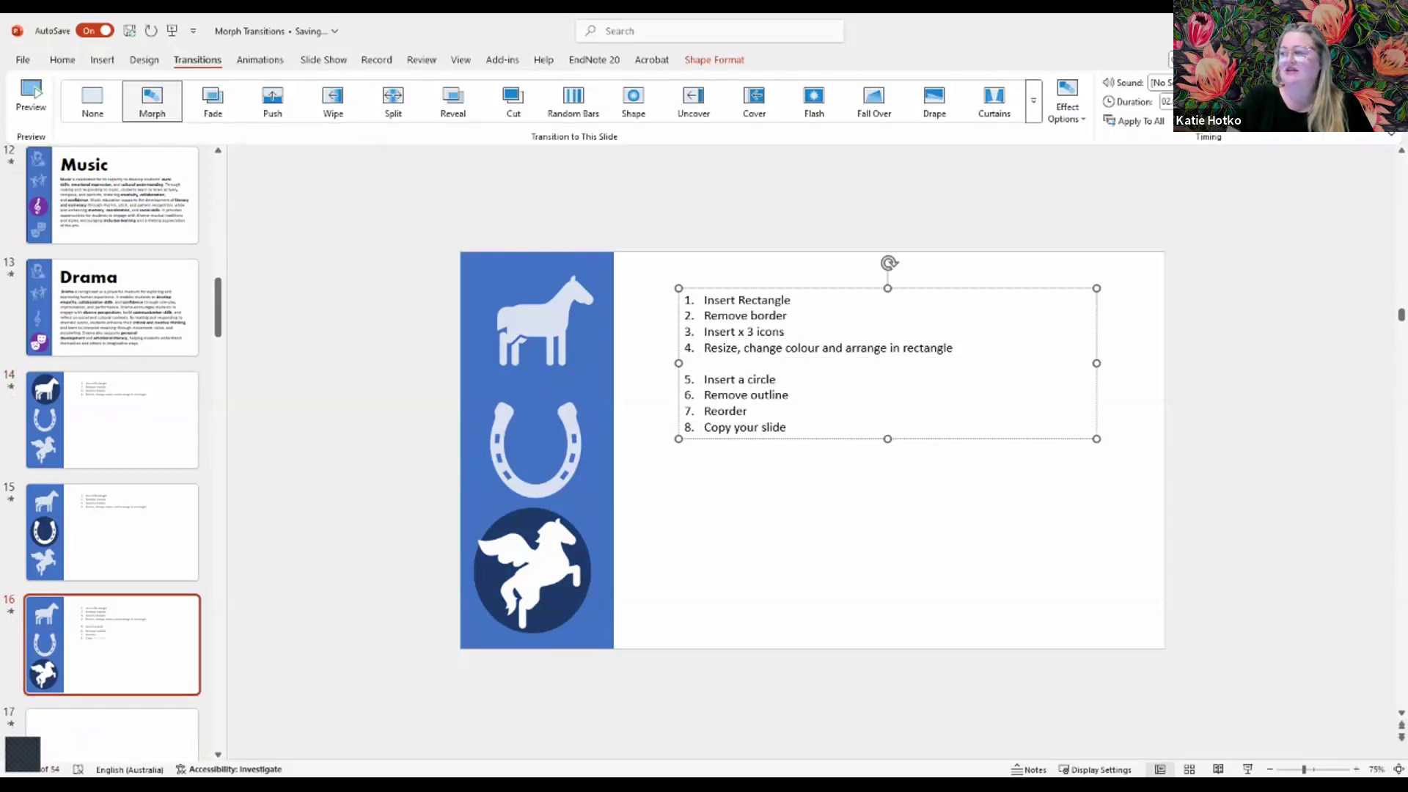
- Extend list item 8 on slide 16 to "Copy your slide x 3" and add "Move circle" as item 9
text( x 3)
key(Return)
text(move circle)
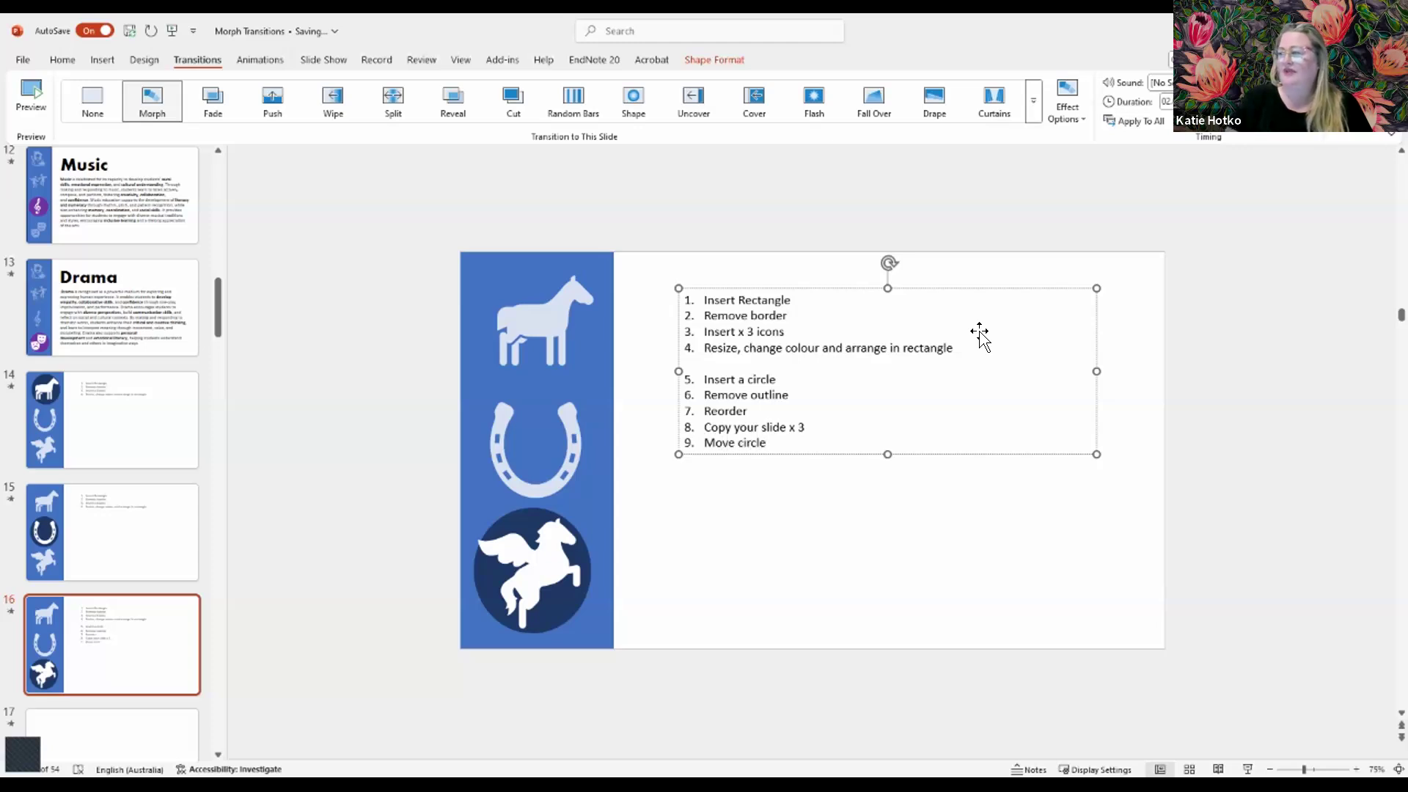
- Add "Apply the morph transition." as item 10 of the list on slide 16
key(Return)
text(App)
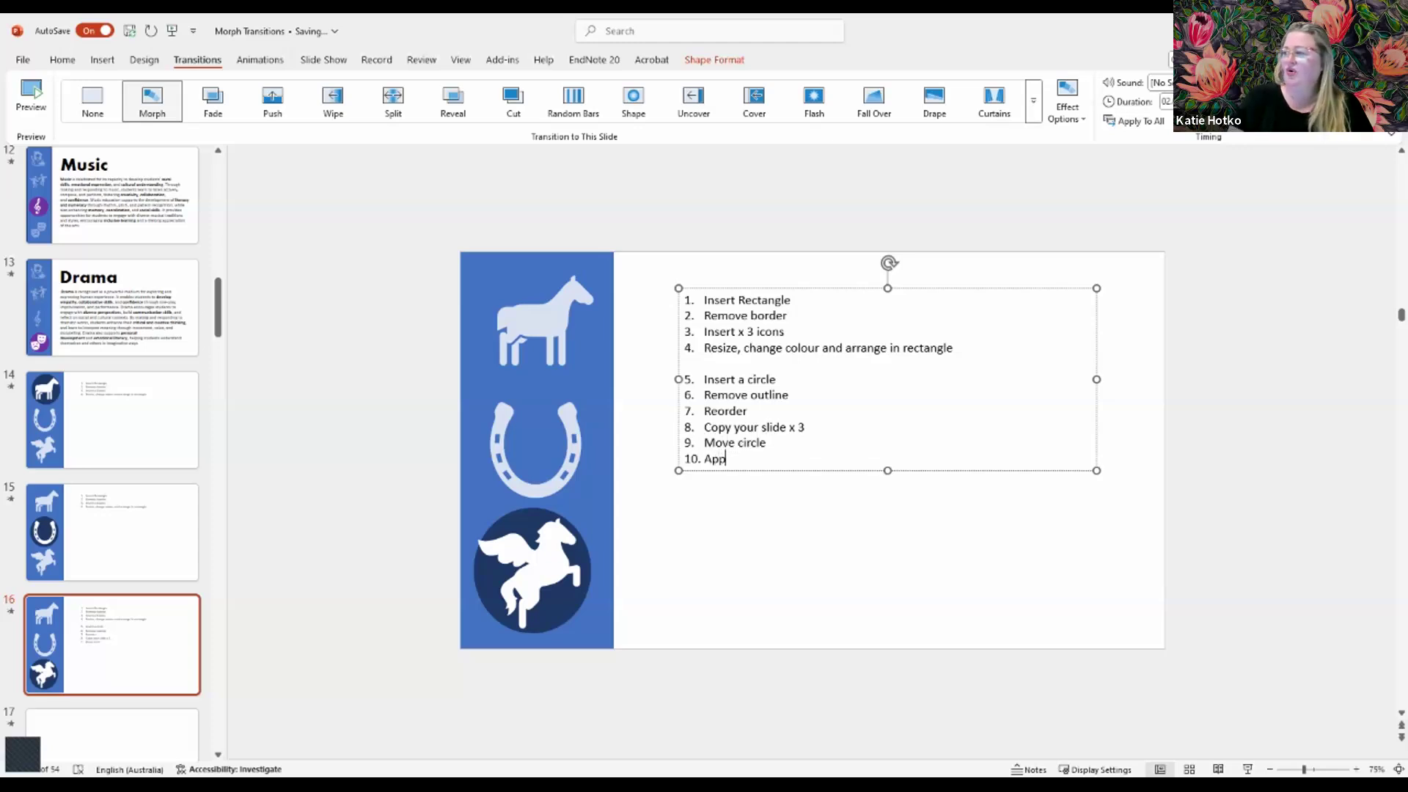
text(ly the morph)
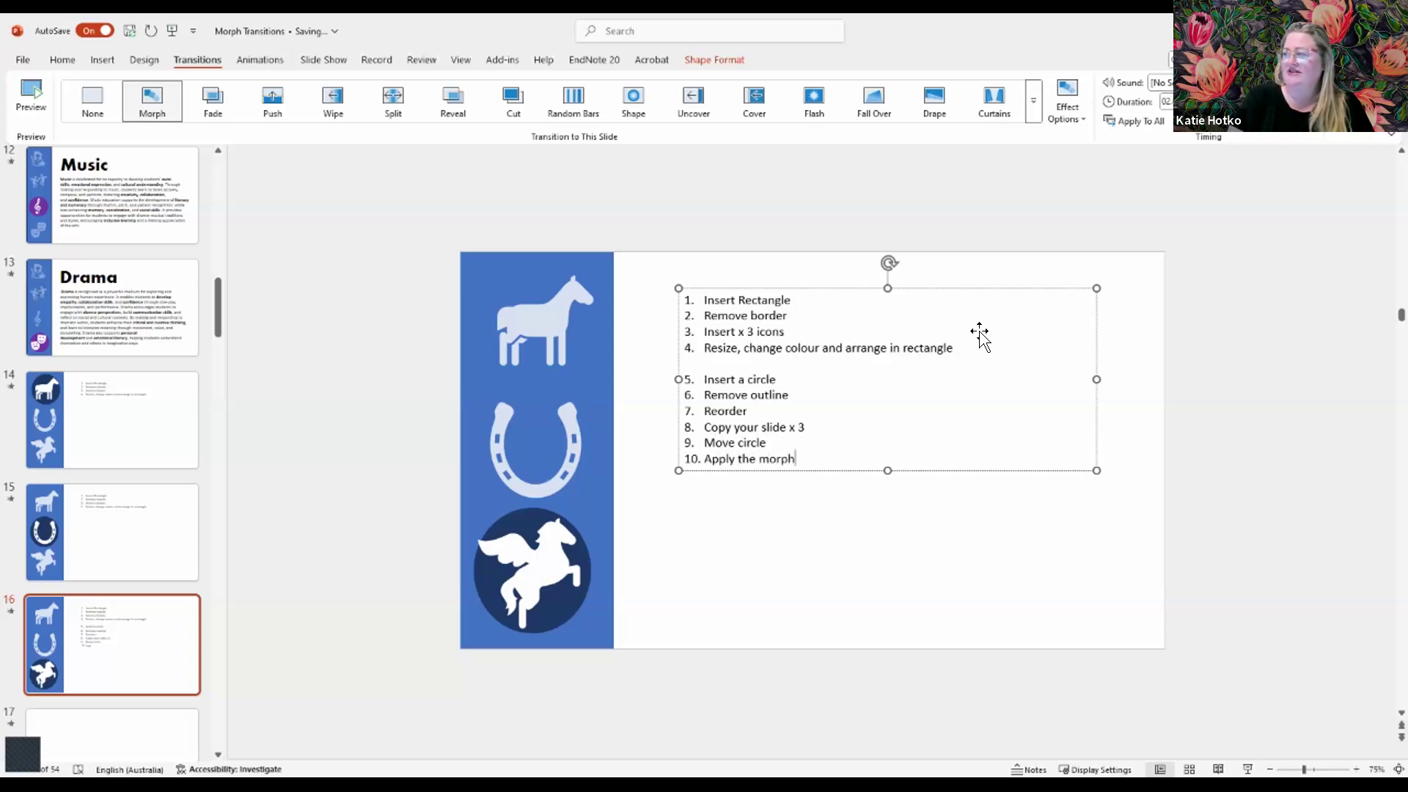
text( transition.)
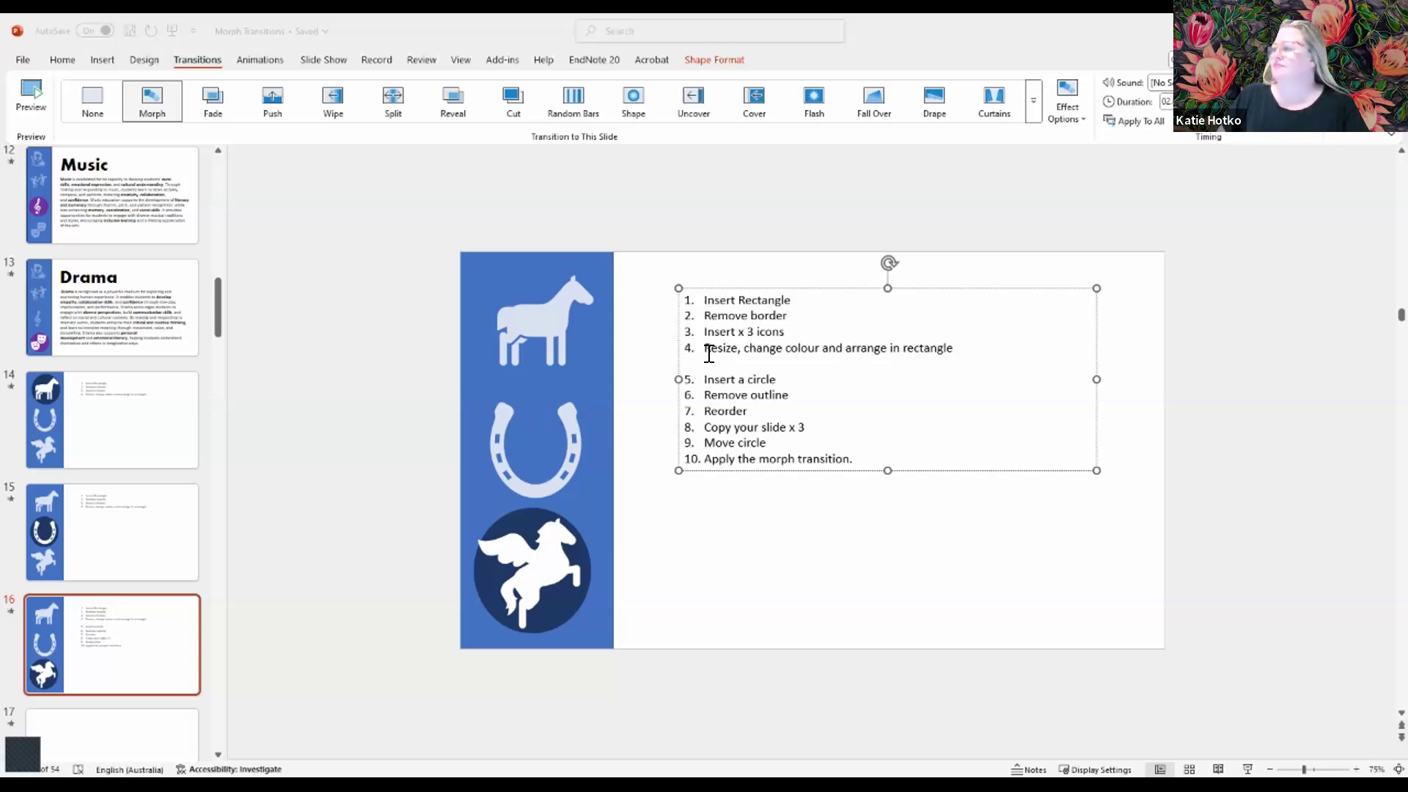
drag(704, 376, 775, 578)
click(776, 578)
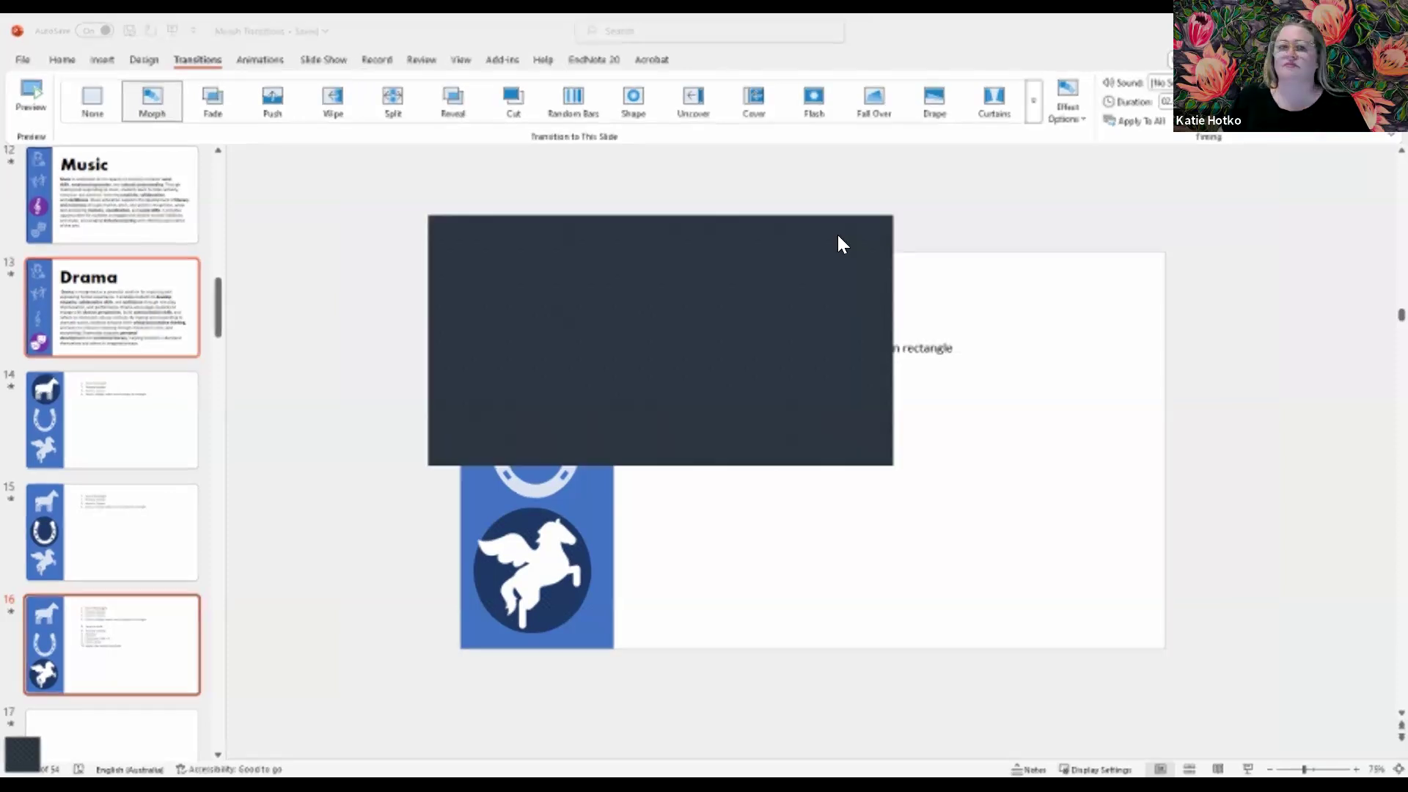
click(837, 236)
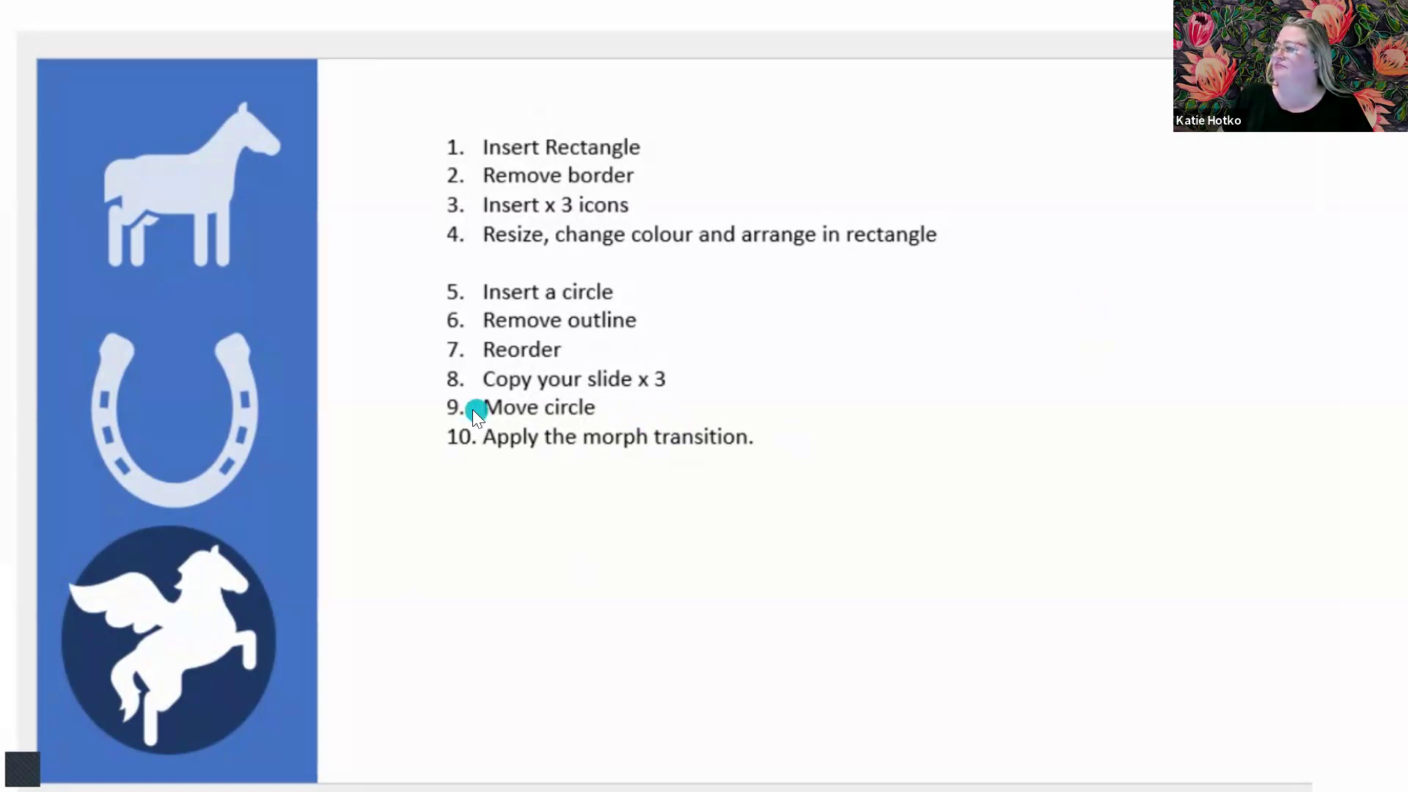
- Show a 2-minute countdown timer over the presented slide with the ten-item list and start it
key(2)
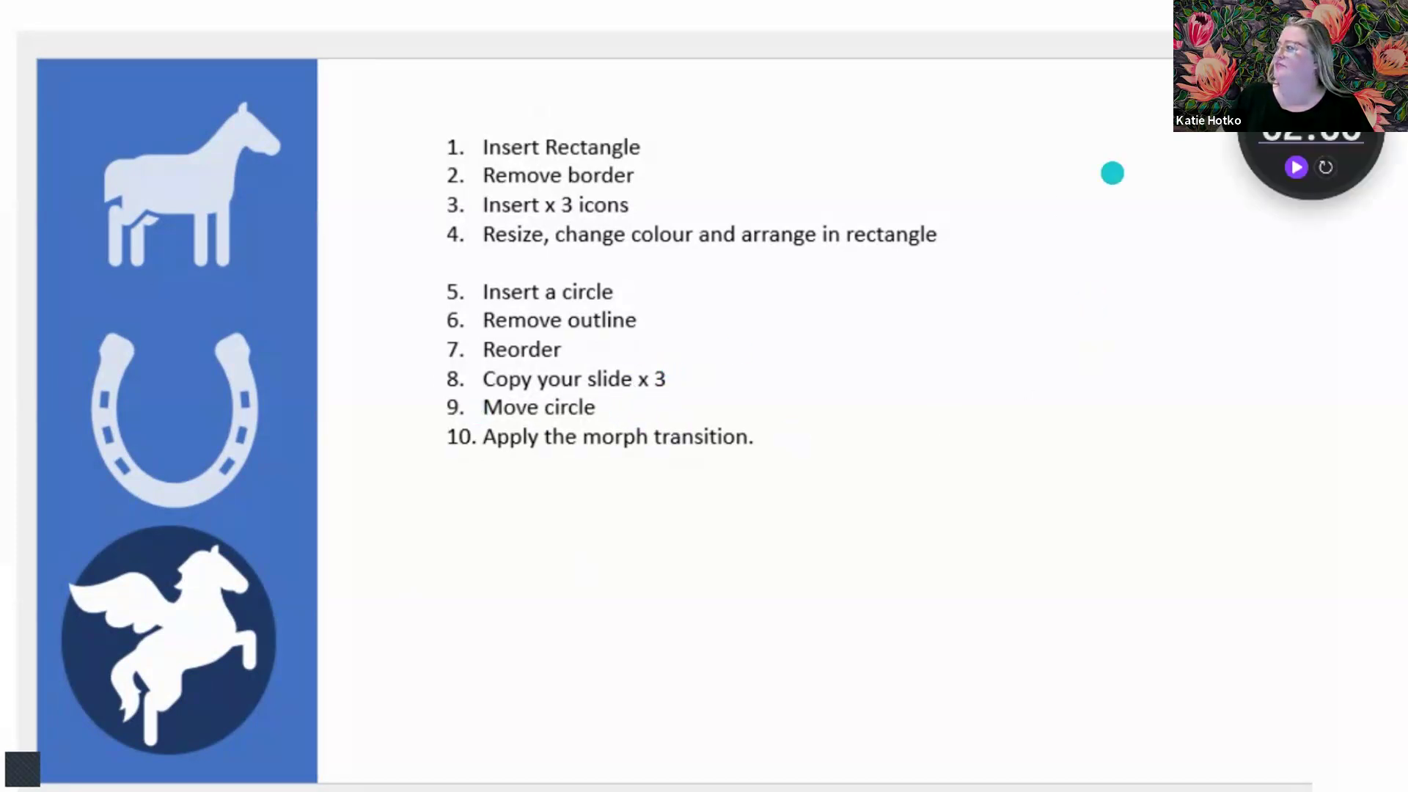
click(1297, 173)
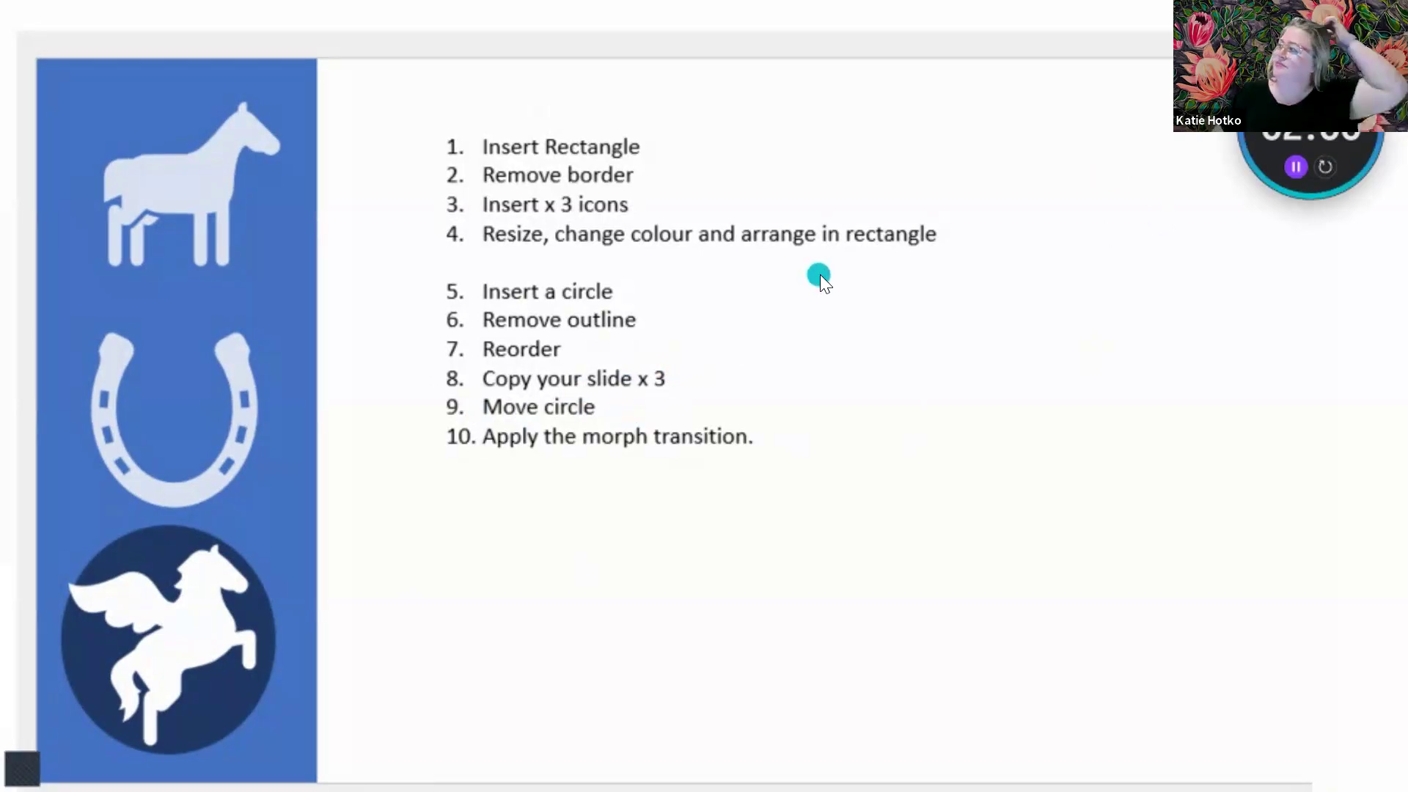